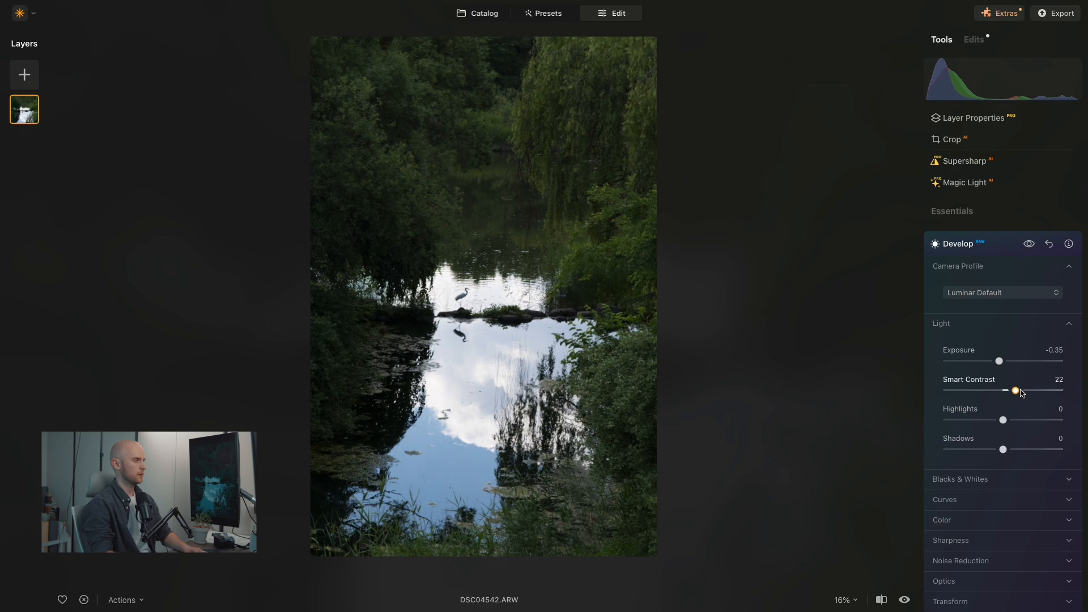
Adjust the Develop tones to Highlights -45, Shadows -21, Whites -19 and Blacks -5.
{"action": "left_click", "coordinate": [982, 420]}
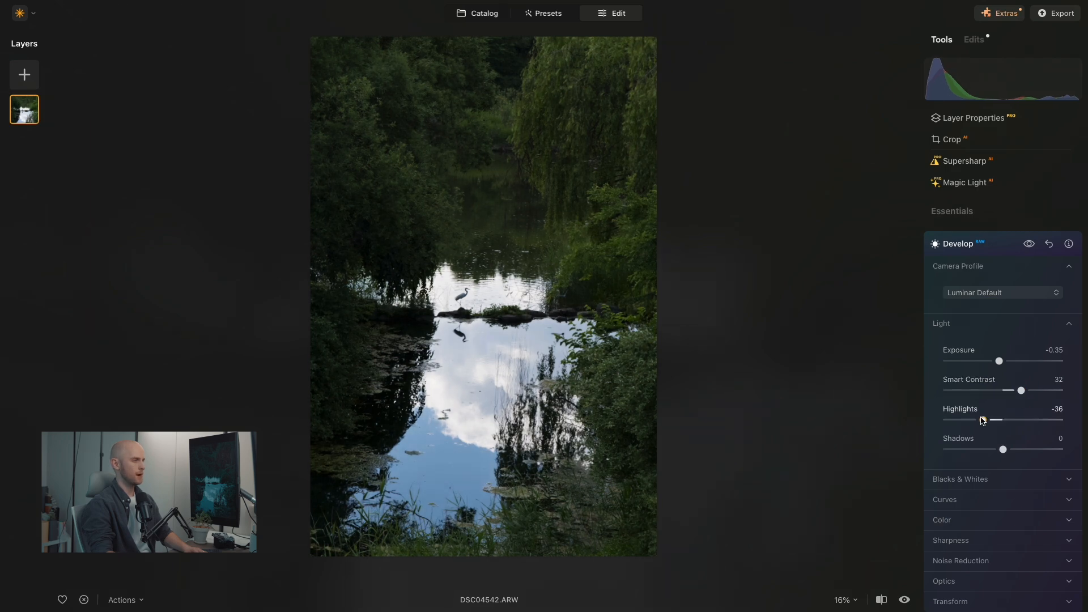
{"action": "left_click_drag", "start_coordinate": [1003, 450], "coordinate": [992, 450]}
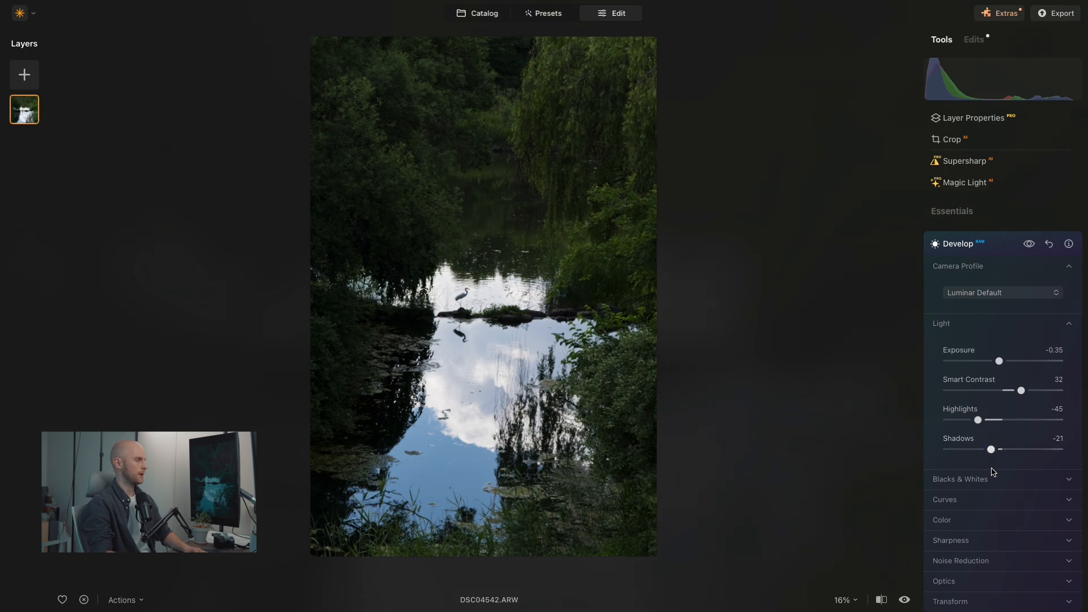
{"action": "scroll", "coordinate": [993, 417], "scroll_direction": "down", "scroll_amount": 2}
{"action": "left_click", "coordinate": [992, 396]}
{"action": "left_click", "coordinate": [1000, 466]}
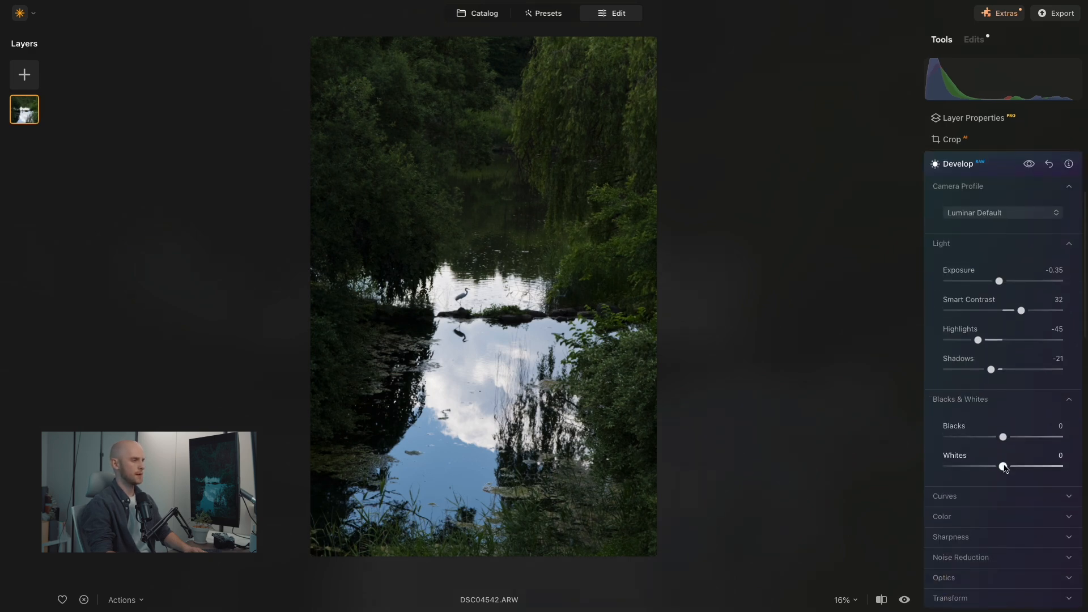
{"action": "mouse_move", "coordinate": [1000, 466]}
{"action": "left_mouse_down"}
{"action": "mouse_move", "coordinate": [1015, 466]}
{"action": "mouse_move", "coordinate": [993, 466]}
{"action": "left_mouse_up"}
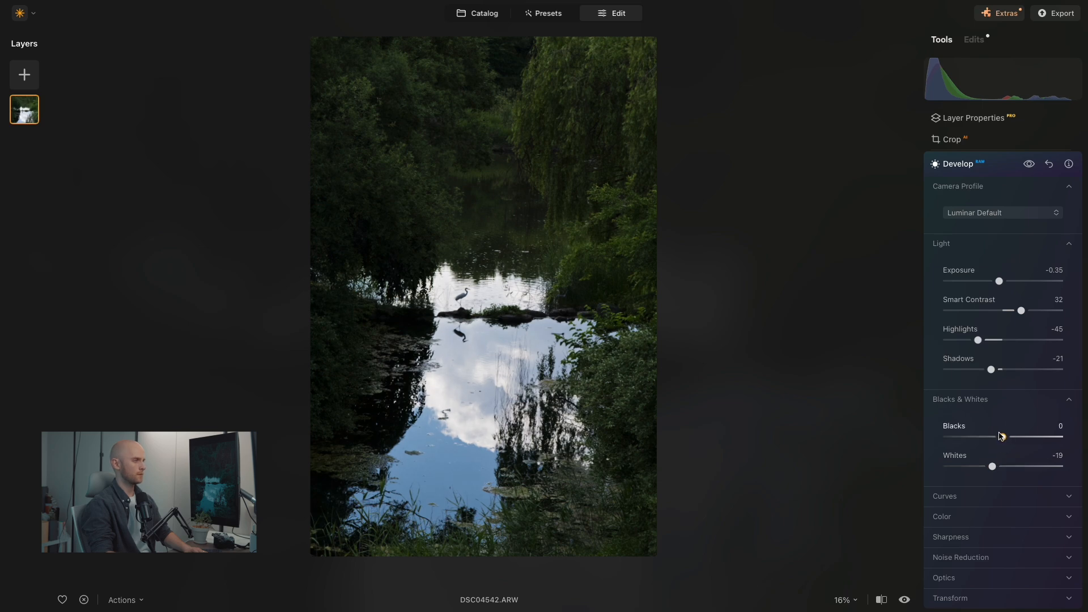
{"action": "left_click_drag", "start_coordinate": [999, 437], "coordinate": [996, 437]}
{"action": "scroll", "coordinate": [1013, 288], "scroll_direction": "up", "scroll_amount": 2}
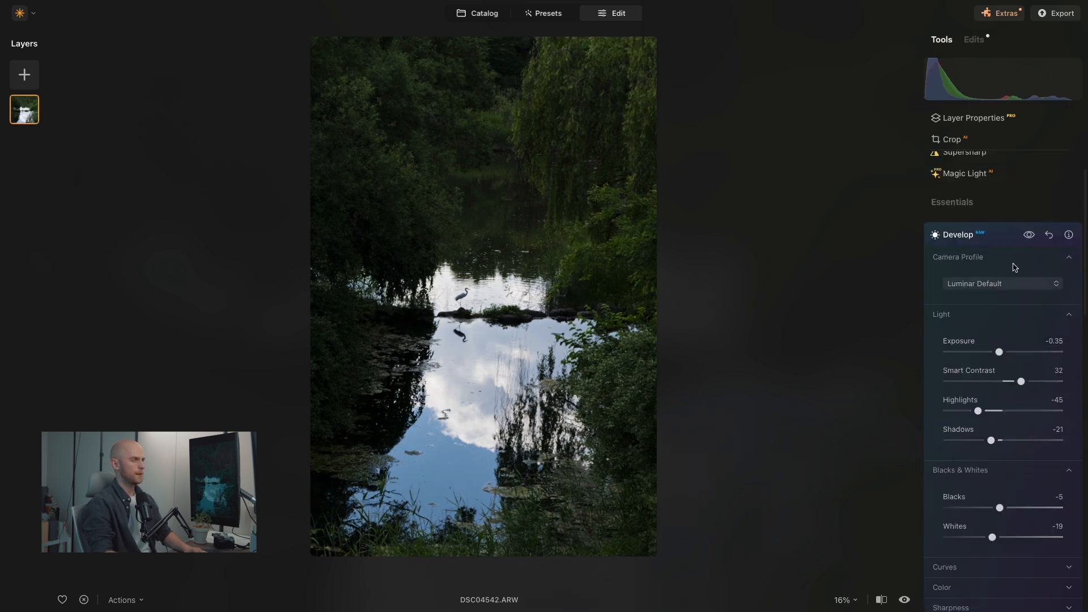
{"action": "left_click", "coordinate": [1010, 241]}
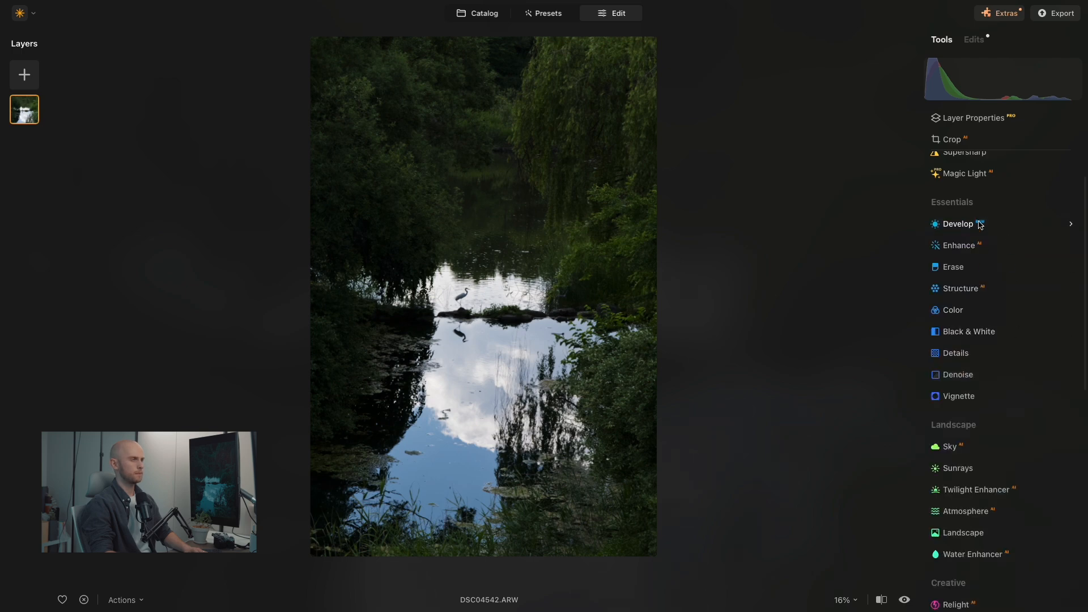
Apply Structure to the photo with an Amount of 31.
{"action": "left_click", "coordinate": [969, 289]}
{"action": "left_click_drag", "start_coordinate": [1016, 365], "coordinate": [1019, 366]}
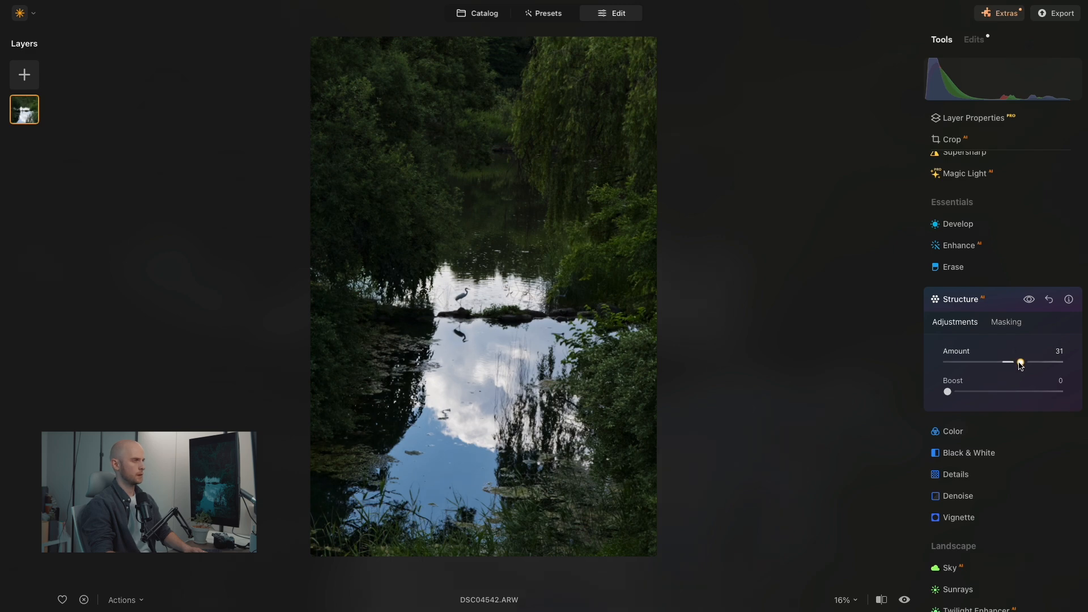
{"action": "left_click", "coordinate": [1006, 306]}
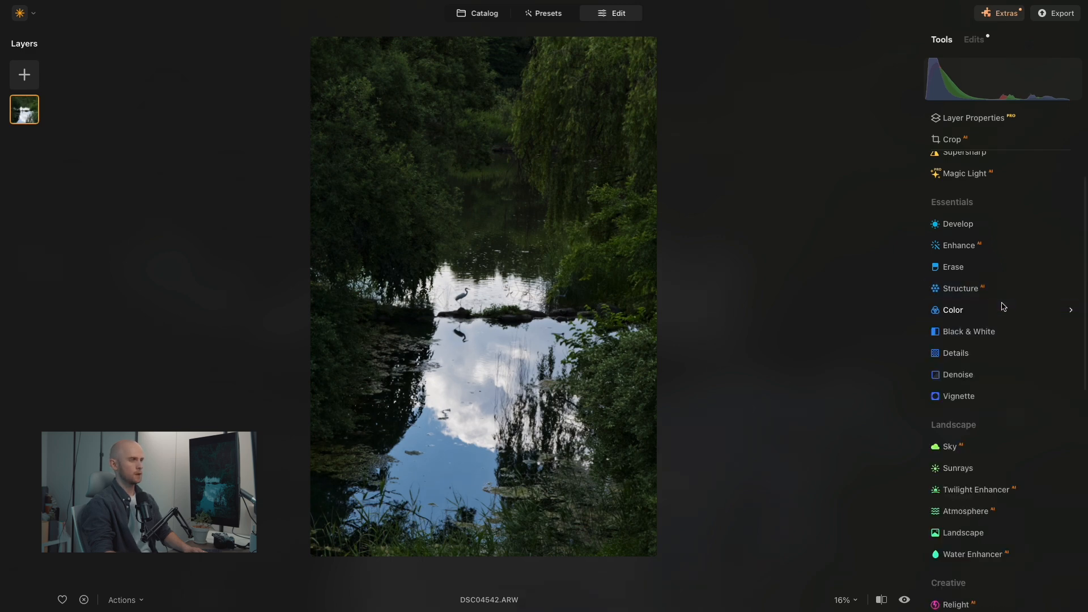
Shift the HSL hues in the Color tool, setting Green to 66 and Cyan to -51.
{"action": "left_click", "coordinate": [1007, 309]}
{"action": "left_click", "coordinate": [1003, 342]}
{"action": "left_click", "coordinate": [1001, 358]}
{"action": "scroll", "coordinate": [1006, 415], "scroll_direction": "down", "scroll_amount": 1}
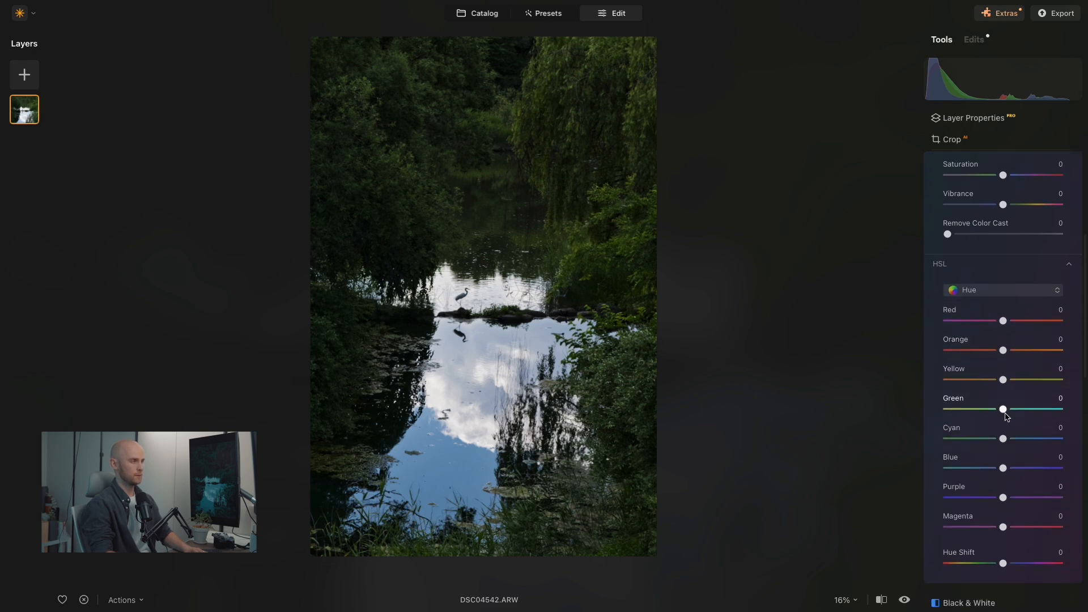
{"action": "left_click", "coordinate": [1037, 409]}
{"action": "scroll", "coordinate": [1041, 409], "scroll_direction": "up", "scroll_amount": 1}
{"action": "scroll", "coordinate": [1043, 412], "scroll_direction": "up", "scroll_amount": 1}
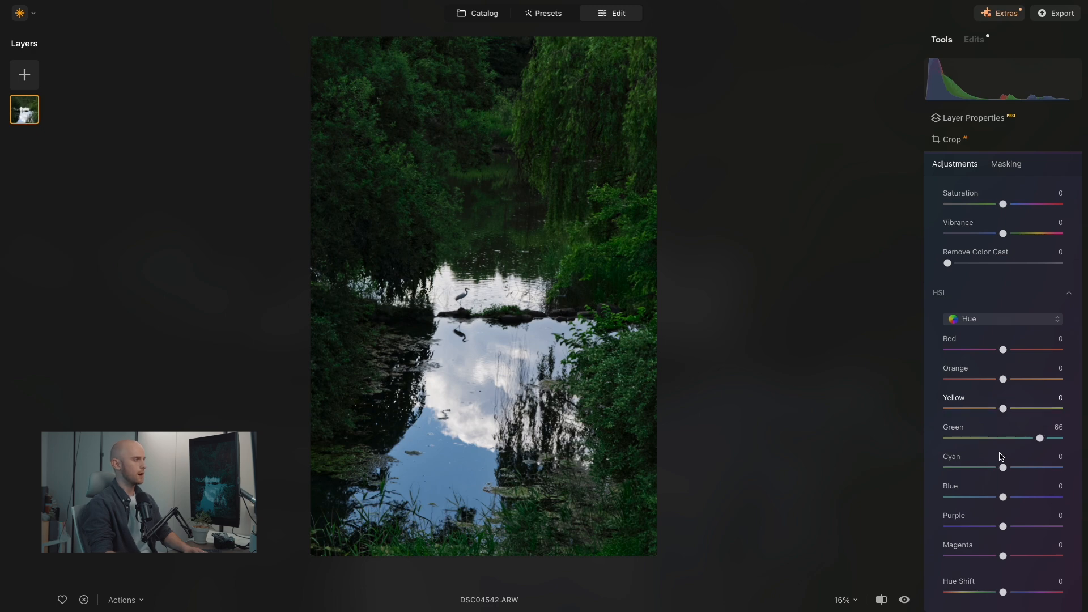
{"action": "left_click_drag", "start_coordinate": [1003, 468], "coordinate": [974, 468]}
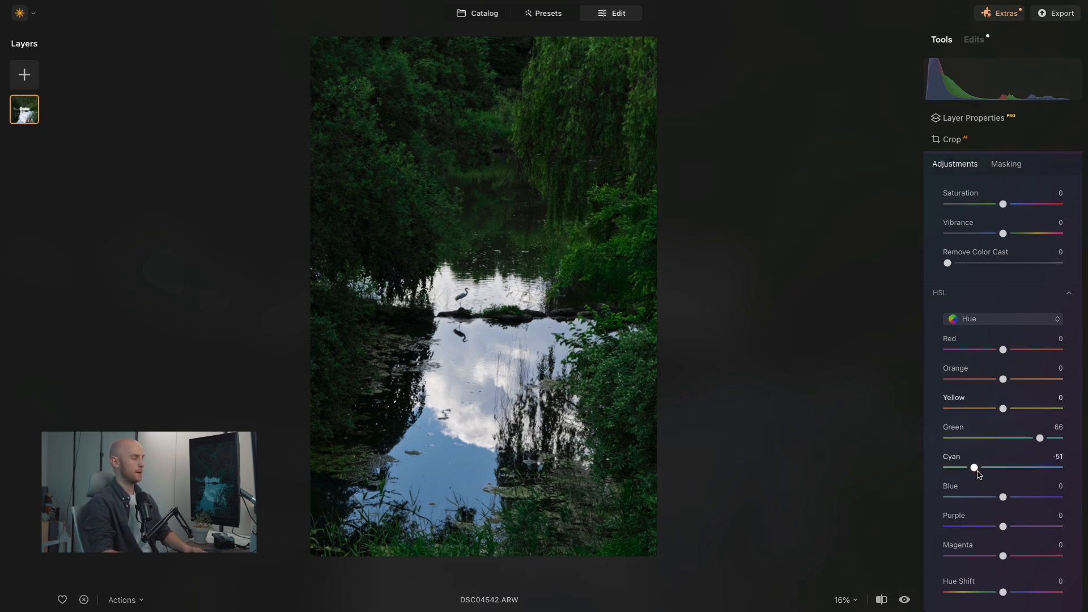
Lower the HSL saturation to -35 for Green, -39 for Cyan and -25 for Blue.
{"action": "left_click", "coordinate": [992, 319]}
{"action": "left_click", "coordinate": [986, 348]}
{"action": "left_click", "coordinate": [982, 440]}
{"action": "mouse_move", "coordinate": [986, 468]}
{"action": "left_mouse_down"}
{"action": "mouse_move", "coordinate": [1030, 468]}
{"action": "mouse_move", "coordinate": [982, 468]}
{"action": "left_mouse_up"}
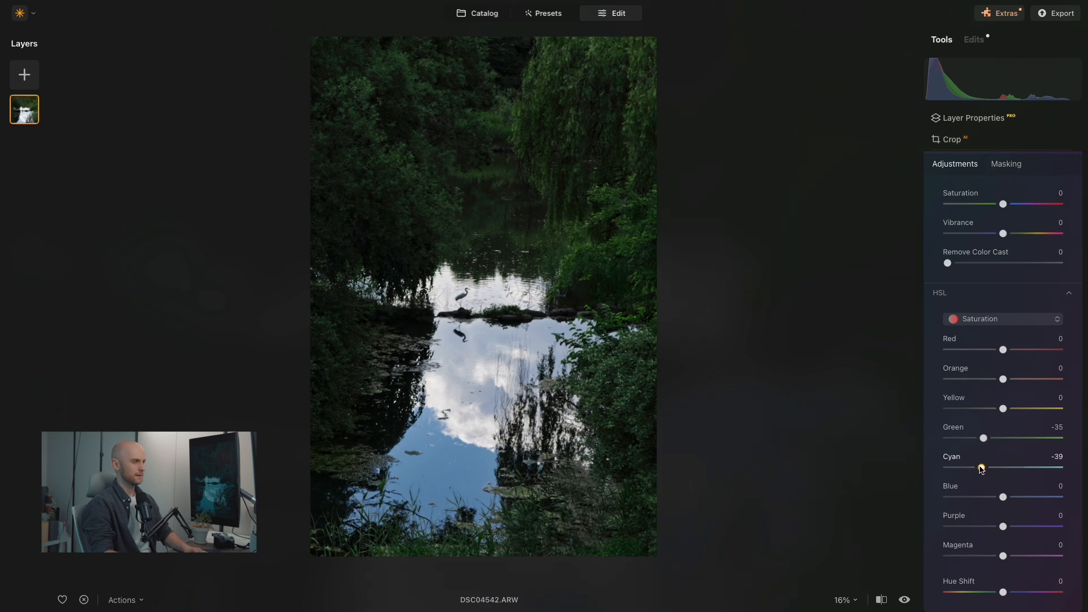
{"action": "left_click", "coordinate": [982, 497]}
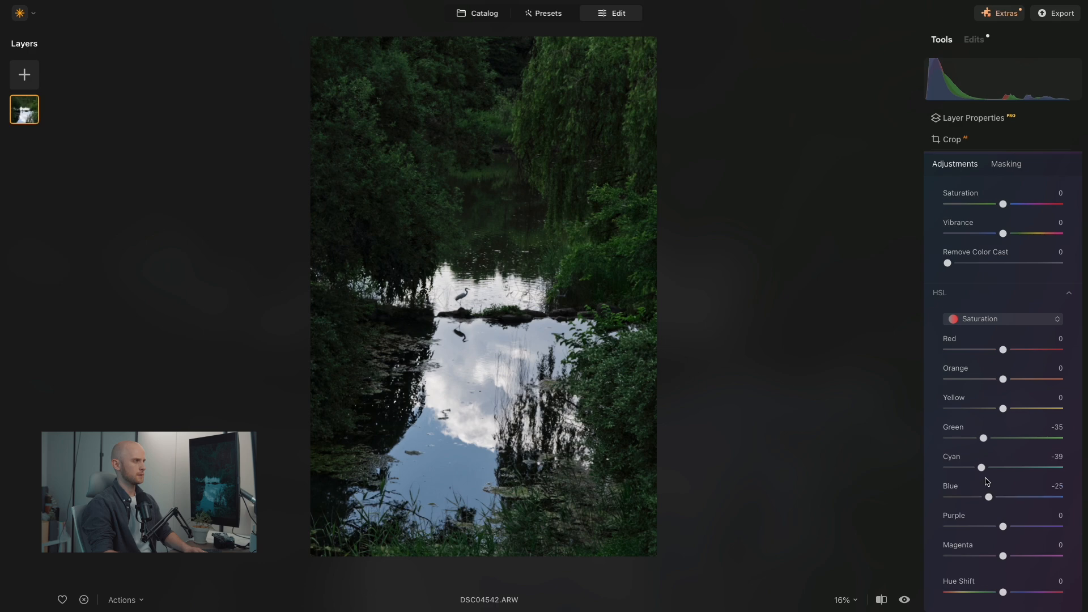
{"action": "scroll", "coordinate": [1020, 382], "scroll_direction": "up", "scroll_amount": 2}
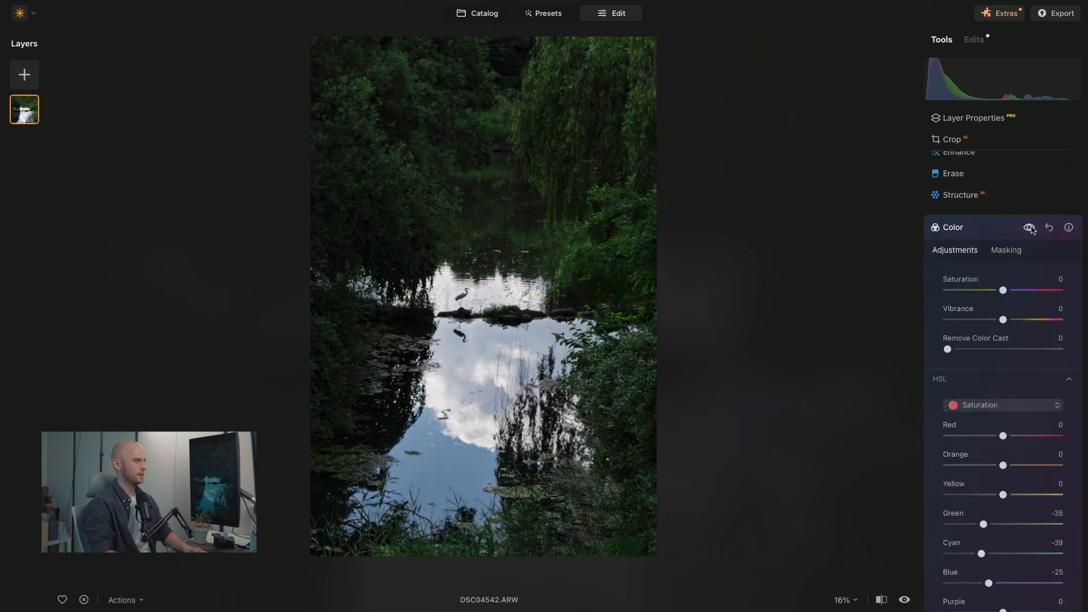
{"action": "left_click", "coordinate": [1009, 227]}
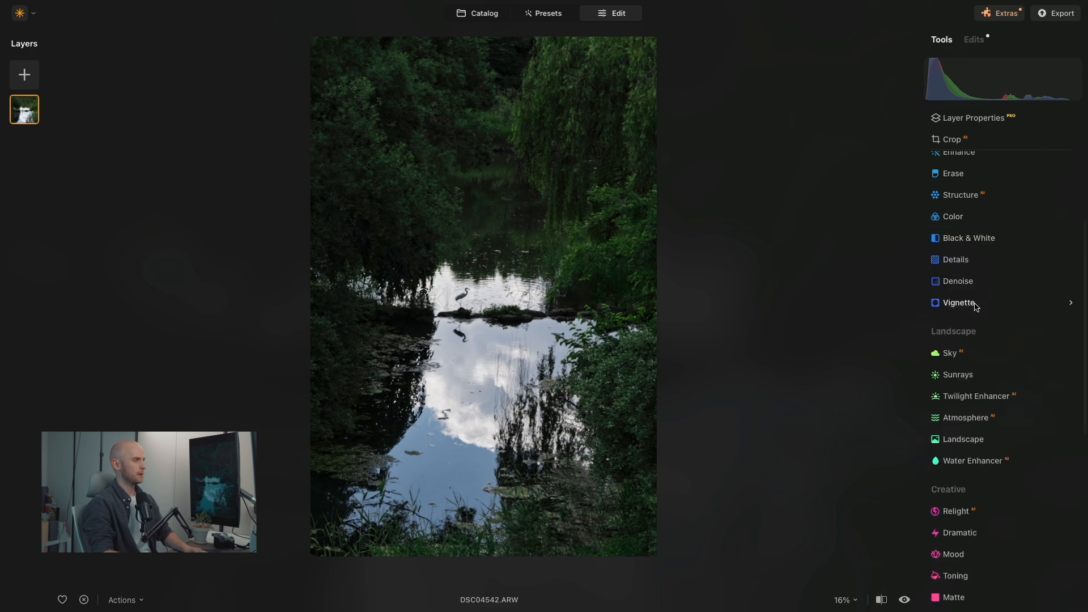
Darken the photo's edges with a Vignette Amount of -59.
{"action": "left_click", "coordinate": [976, 305]}
{"action": "left_click_drag", "start_coordinate": [991, 375], "coordinate": [970, 375]}
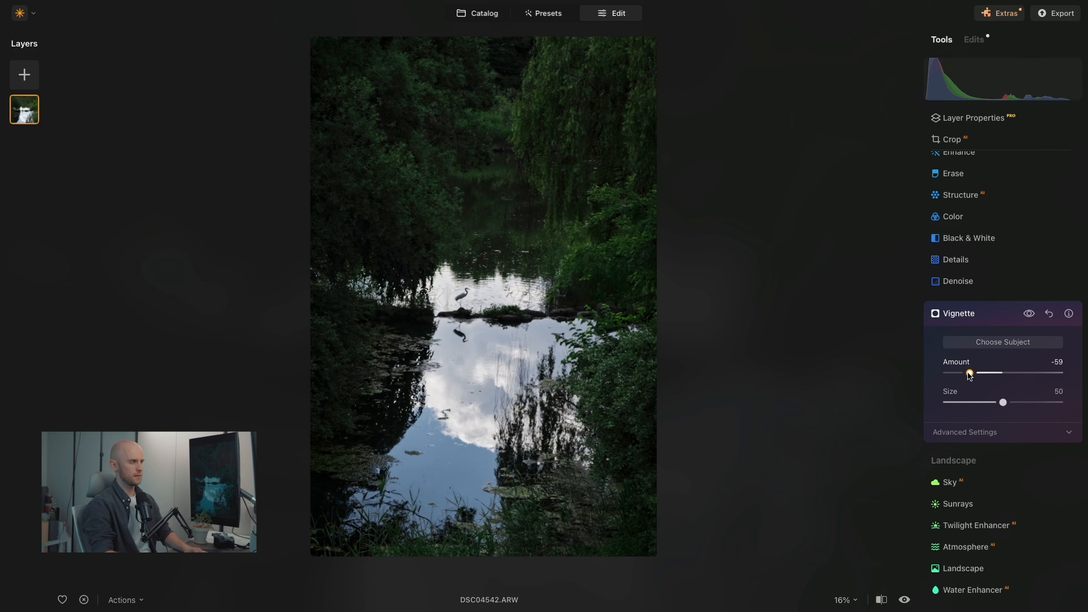
{"action": "left_click", "coordinate": [1007, 314]}
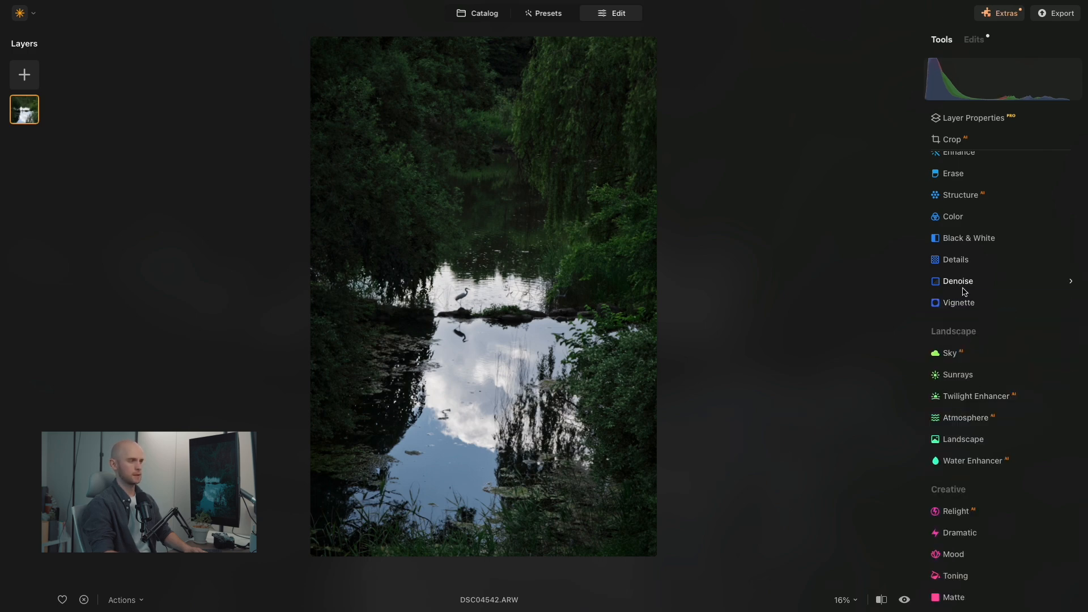
Apply Matte with Amount 20 and Fade 22, toned with Range 41, Hue 141 and Saturation 48.
{"action": "scroll", "coordinate": [1002, 414], "scroll_direction": "down", "scroll_amount": 5}
{"action": "scroll", "coordinate": [1000, 407], "scroll_direction": "down", "scroll_amount": 5}
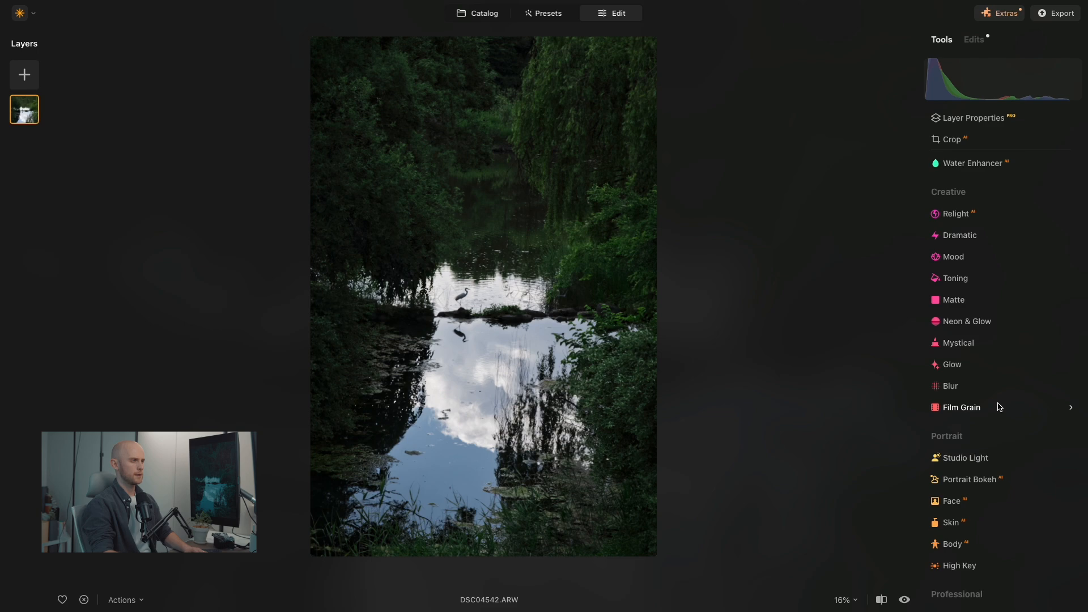
{"action": "left_click", "coordinate": [978, 301]}
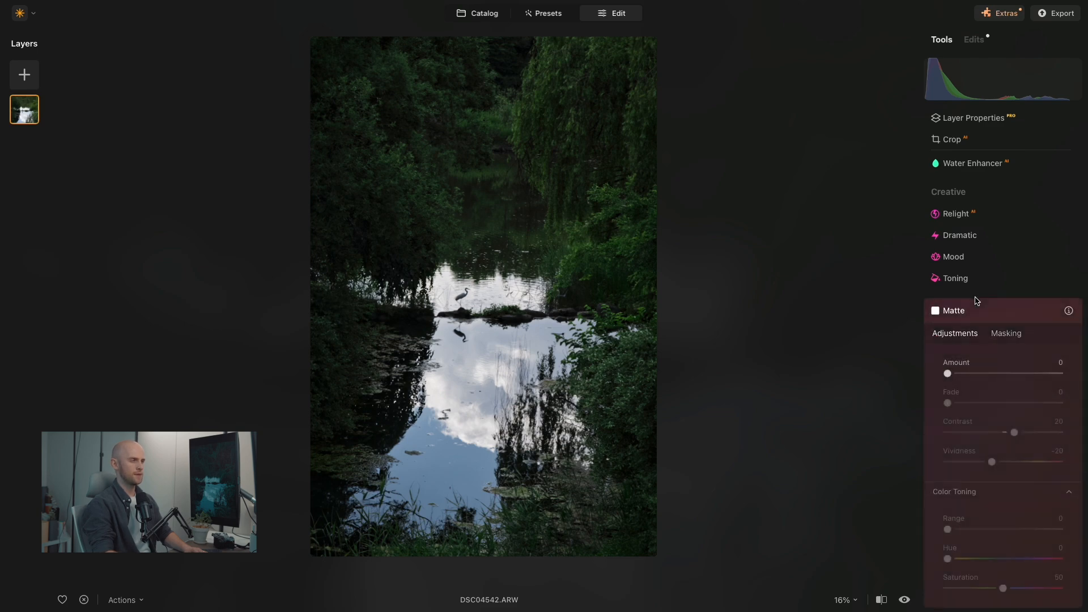
{"action": "scroll", "coordinate": [982, 343], "scroll_direction": "down", "scroll_amount": 2}
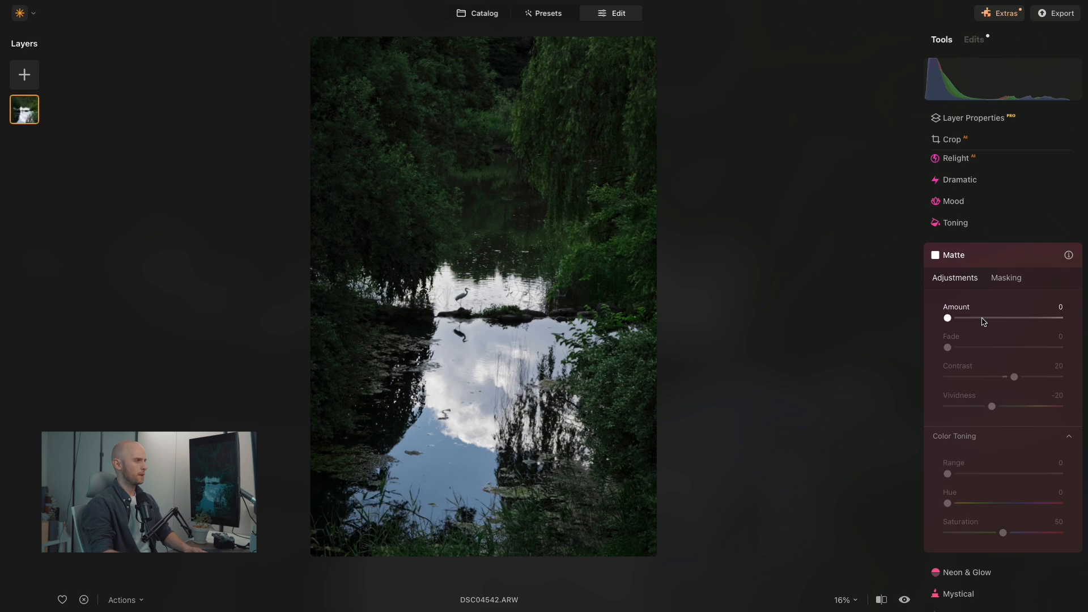
{"action": "left_click_drag", "start_coordinate": [984, 321], "coordinate": [972, 349]}
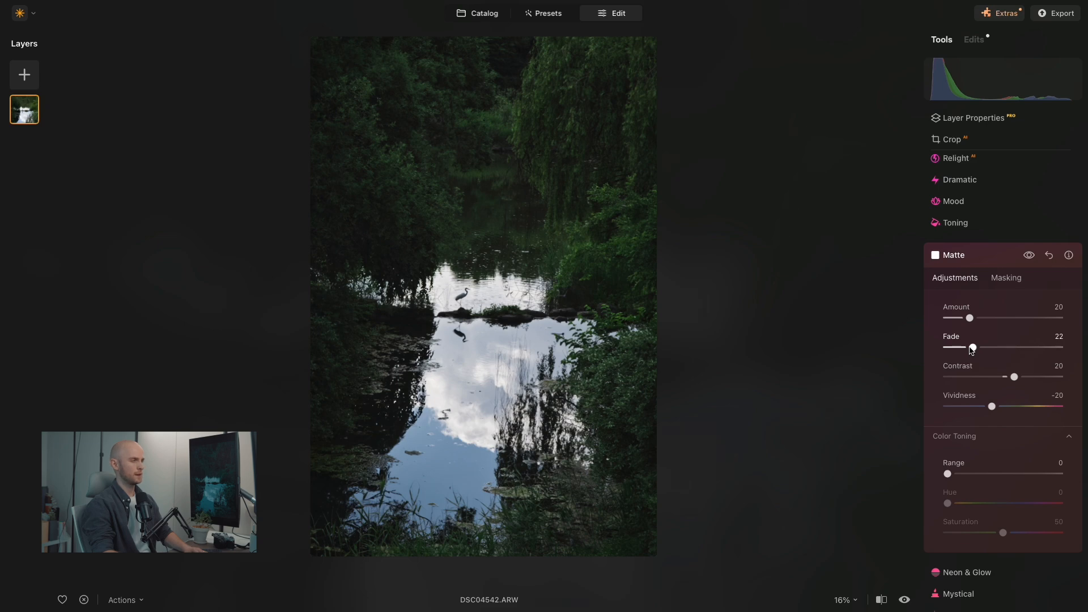
{"action": "left_click_drag", "start_coordinate": [968, 475], "coordinate": [996, 483]}
{"action": "mouse_move", "coordinate": [1004, 534]}
{"action": "left_mouse_down"}
{"action": "mouse_move", "coordinate": [1026, 534]}
{"action": "mouse_move", "coordinate": [974, 534]}
{"action": "mouse_move", "coordinate": [998, 533]}
{"action": "left_mouse_up"}
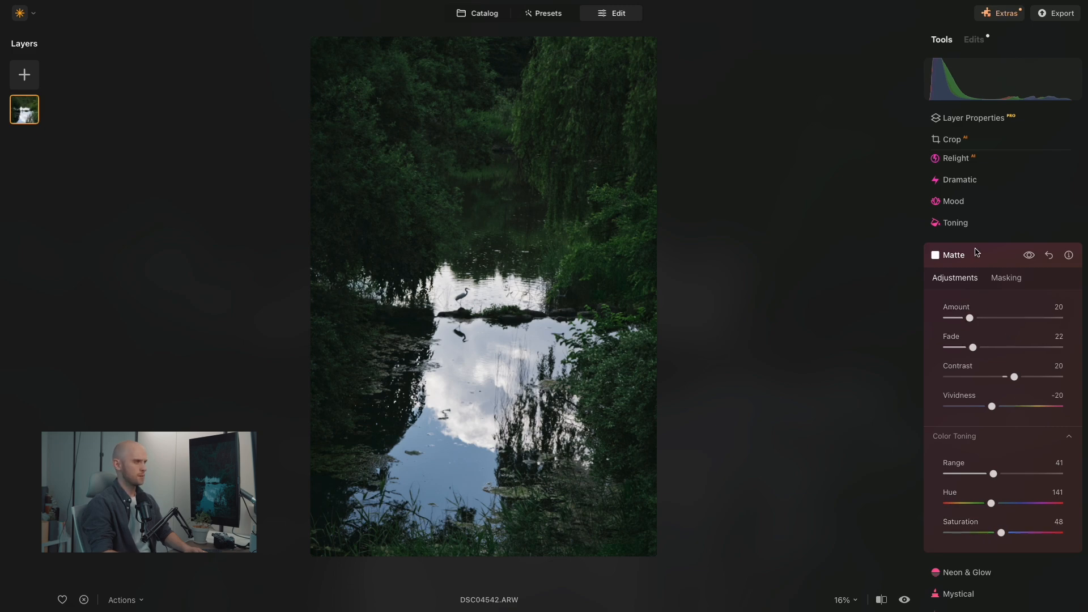
{"action": "left_click", "coordinate": [999, 258]}
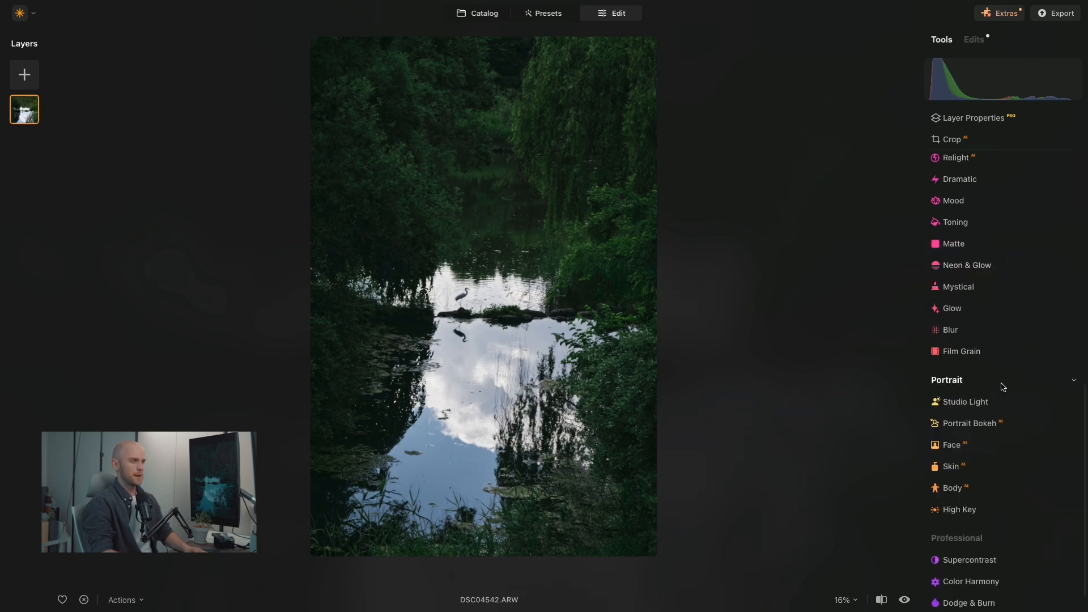
In Supercontrast, set Highlights Contrast to 29 and Highlights Balance to -17.
{"action": "scroll", "coordinate": [1003, 381], "scroll_direction": "down", "scroll_amount": 1}
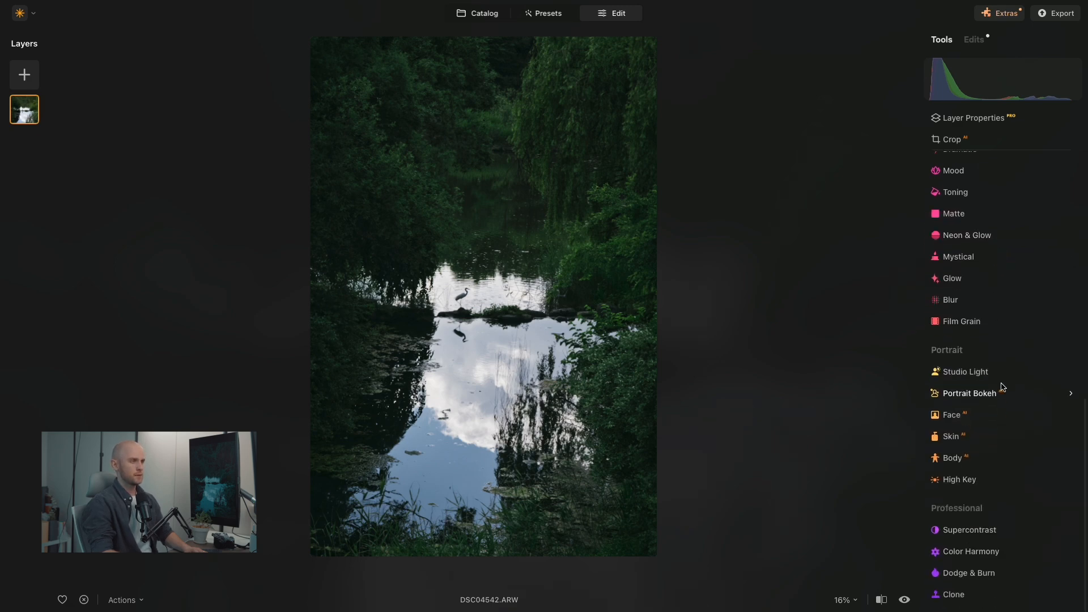
{"action": "left_click", "coordinate": [1034, 530]}
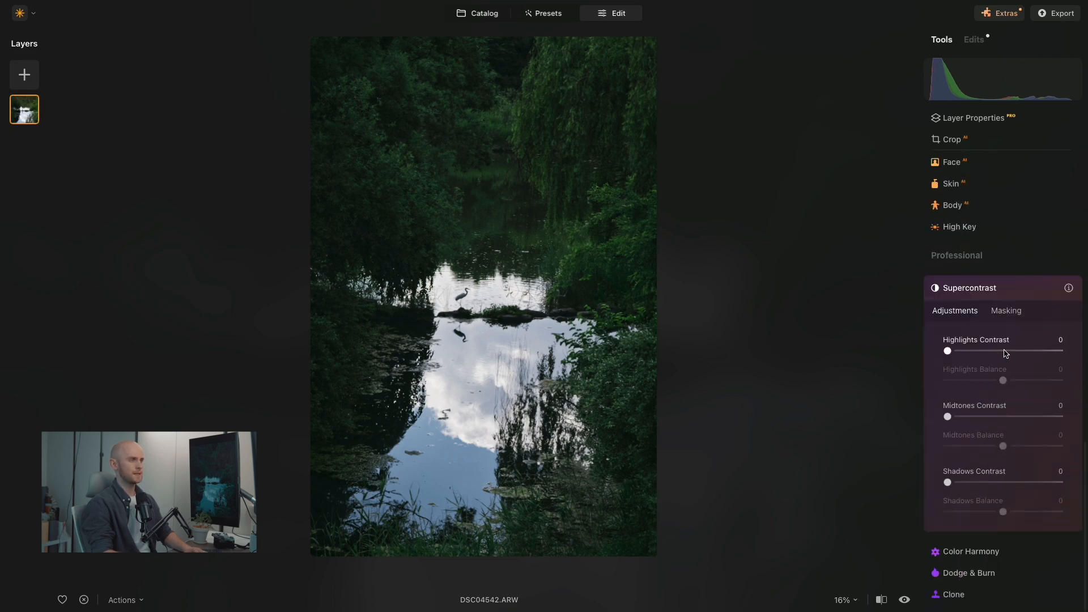
{"action": "left_click", "coordinate": [979, 352]}
{"action": "mouse_move", "coordinate": [1003, 380]}
{"action": "left_mouse_down"}
{"action": "mouse_move", "coordinate": [959, 380]}
{"action": "mouse_move", "coordinate": [993, 382]}
{"action": "left_mouse_up"}
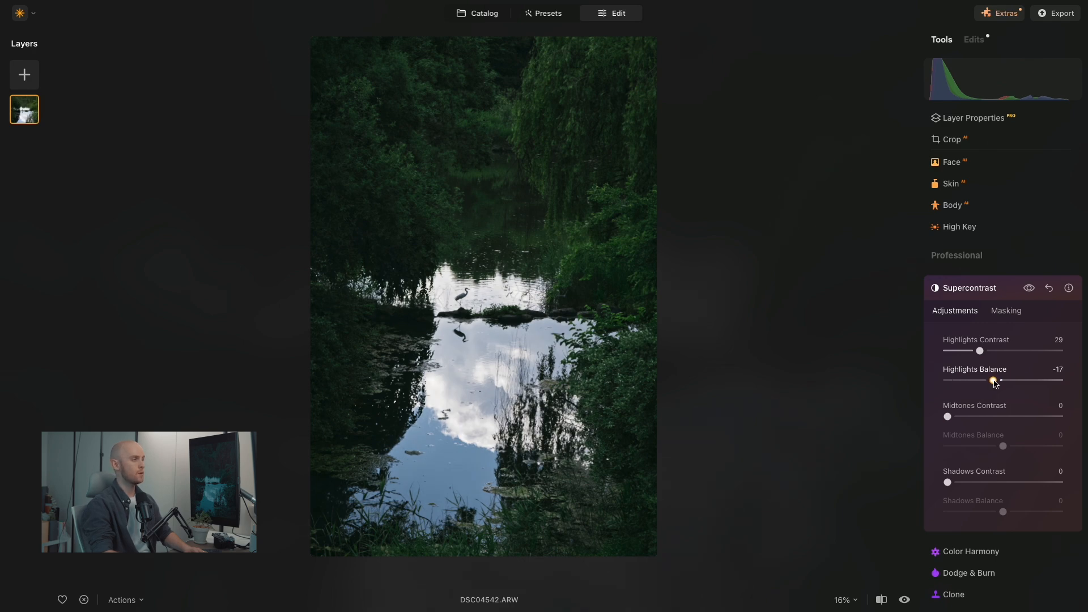
In Supercontrast, set Midtones Contrast to 35 with Balance -35, and Shadows Contrast to 23 with Balance 14.
{"action": "left_click", "coordinate": [987, 417]}
{"action": "mouse_move", "coordinate": [1003, 447]}
{"action": "left_mouse_down"}
{"action": "mouse_move", "coordinate": [1032, 448]}
{"action": "mouse_move", "coordinate": [983, 448]}
{"action": "left_mouse_up"}
{"action": "left_click", "coordinate": [973, 483]}
{"action": "mouse_move", "coordinate": [1003, 511]}
{"action": "left_mouse_down"}
{"action": "mouse_move", "coordinate": [1013, 511]}
{"action": "mouse_move", "coordinate": [1002, 511]}
{"action": "left_mouse_up"}
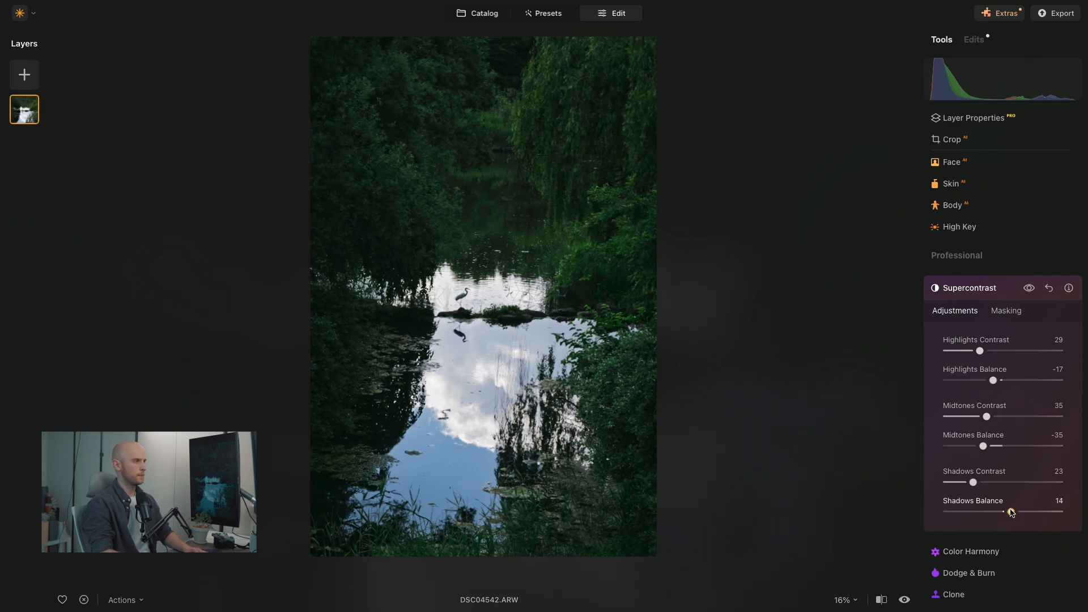
{"action": "left_click", "coordinate": [1015, 293]}
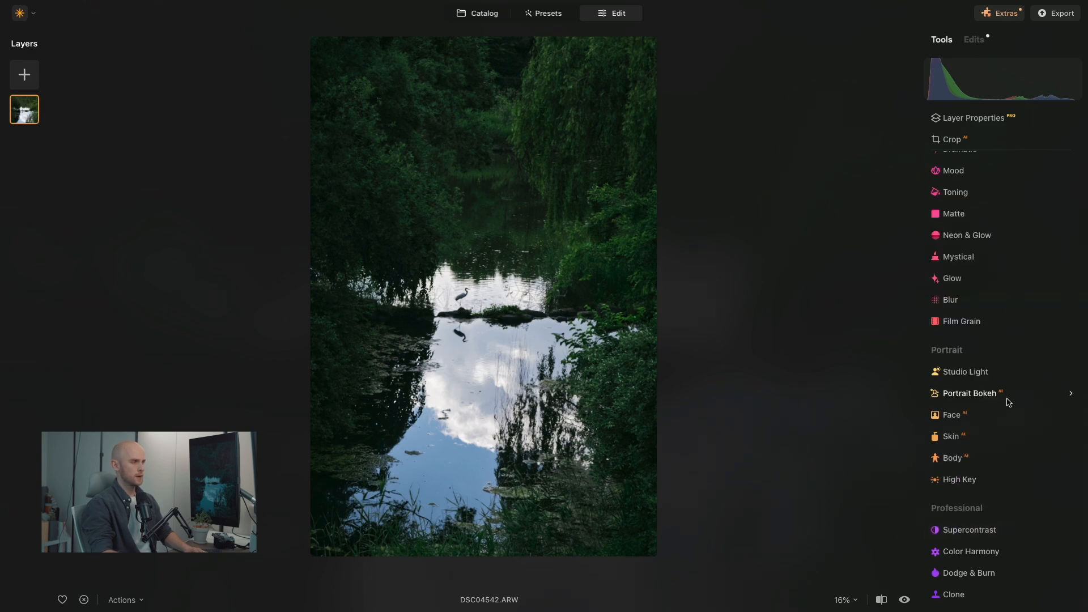
In Color Harmony, set Warmth to 22 and the Split Color Warmth's Warm value to 13.
{"action": "left_click", "coordinate": [988, 552]}
{"action": "scroll", "coordinate": [986, 489], "scroll_direction": "up", "scroll_amount": 2}
{"action": "left_click_drag", "start_coordinate": [1004, 237], "coordinate": [1014, 247]}
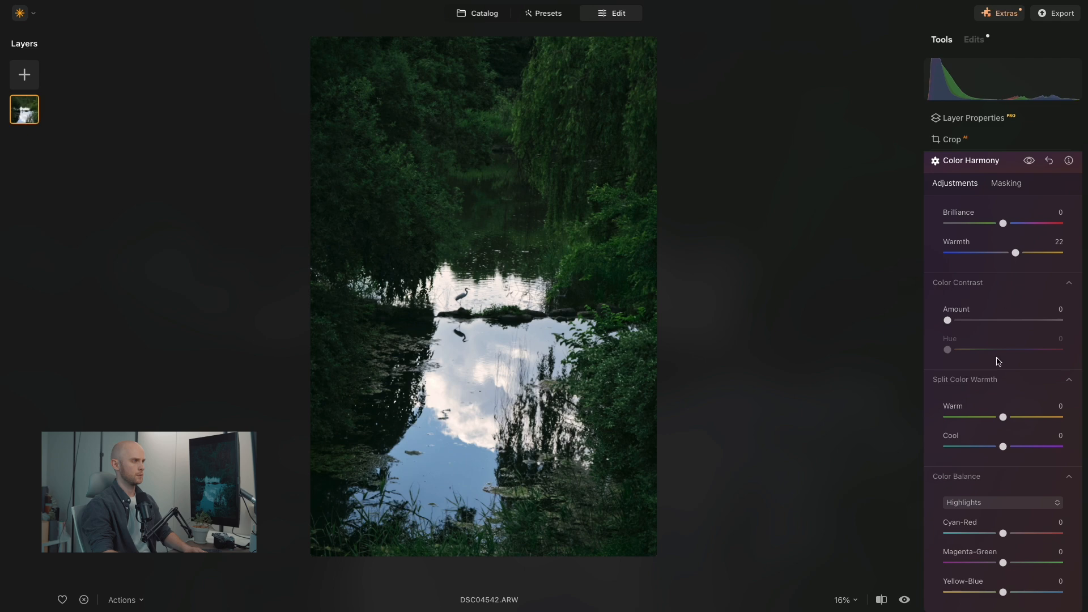
{"action": "scroll", "coordinate": [1006, 340], "scroll_direction": "down", "scroll_amount": 2}
{"action": "left_click_drag", "start_coordinate": [1003, 359], "coordinate": [1011, 361]}
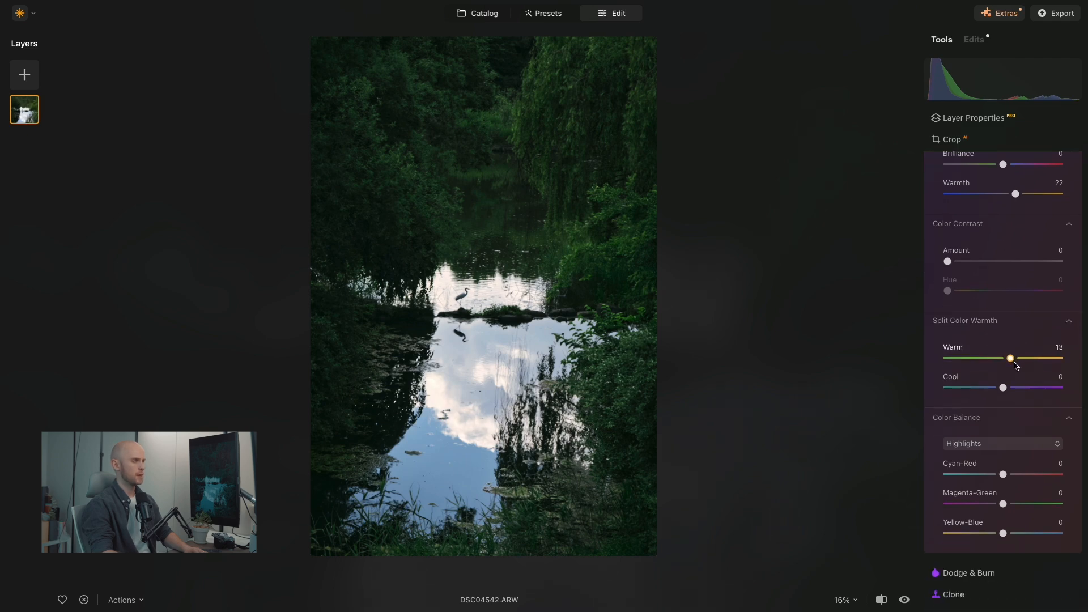
Set the Shadows color balance to Yellow-Blue 4 and Cyan-Red -3.
{"action": "left_click", "coordinate": [986, 443]}
{"action": "left_click", "coordinate": [979, 458]}
{"action": "left_click_drag", "start_coordinate": [1012, 538], "coordinate": [1005, 535]}
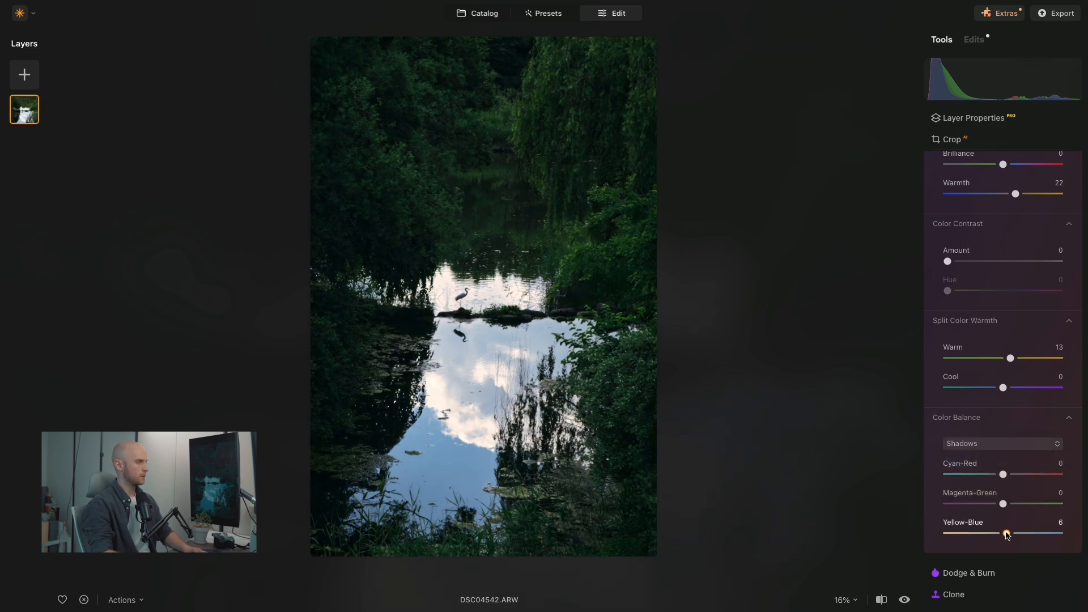
{"action": "left_click_drag", "start_coordinate": [1003, 474], "coordinate": [1001, 476]}
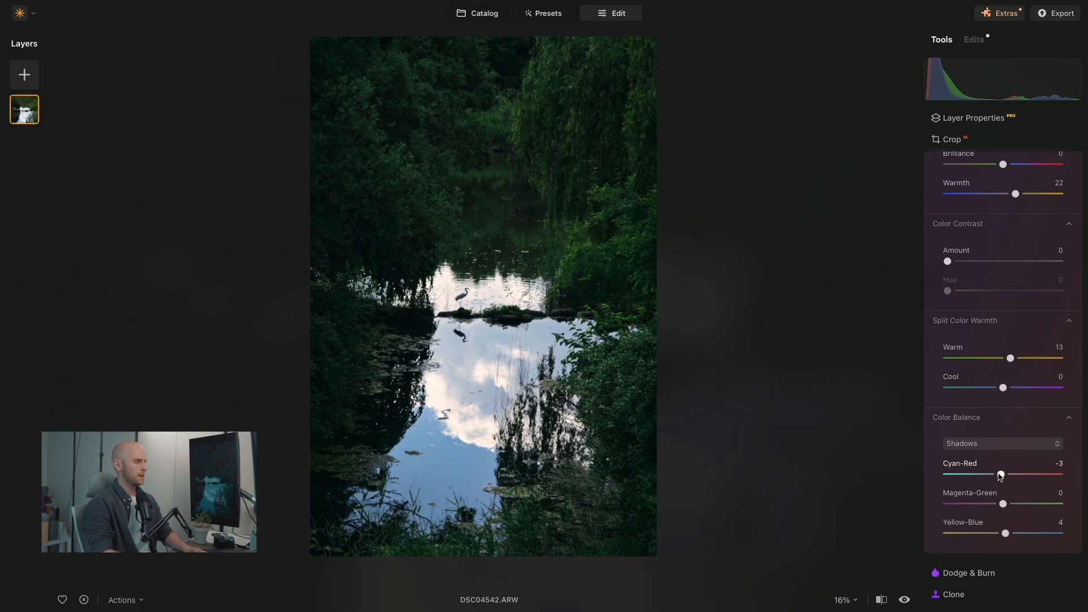
Set the Midtones color balance to Cyan-Red -9 and Yellow-Blue 2.
{"action": "left_click", "coordinate": [986, 443]}
{"action": "left_click", "coordinate": [995, 474]}
{"action": "left_click_drag", "start_coordinate": [994, 478], "coordinate": [1002, 482]}
{"action": "left_click_drag", "start_coordinate": [1003, 534], "coordinate": [1004, 536]}
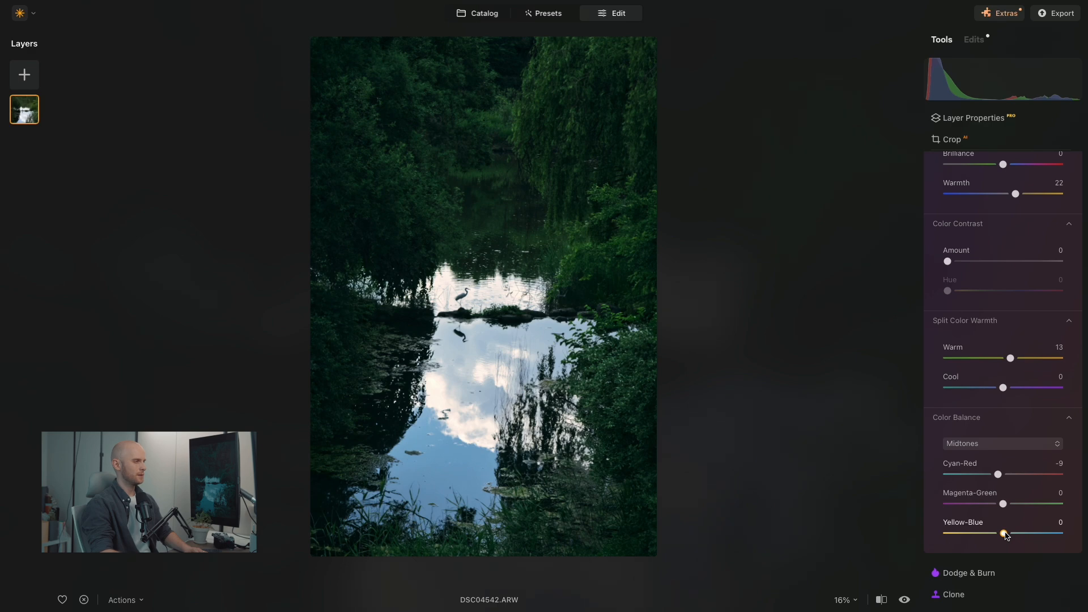
{"action": "left_click_drag", "start_coordinate": [1003, 532], "coordinate": [1006, 537]}
Switch Color Balance to Highlights and set Magenta-Green to 6 and Cyan-Red to -4.
{"action": "left_click", "coordinate": [990, 444]}
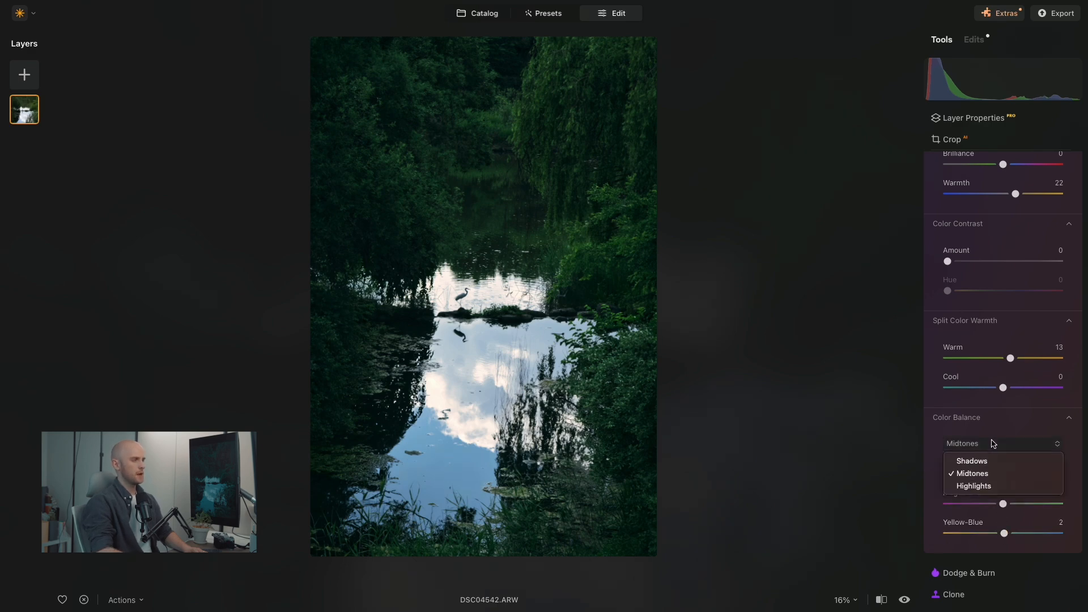
{"action": "left_click", "coordinate": [987, 487]}
{"action": "mouse_move", "coordinate": [1004, 532]}
{"action": "left_mouse_down"}
{"action": "mouse_move", "coordinate": [984, 533]}
{"action": "mouse_move", "coordinate": [1003, 534]}
{"action": "left_mouse_up"}
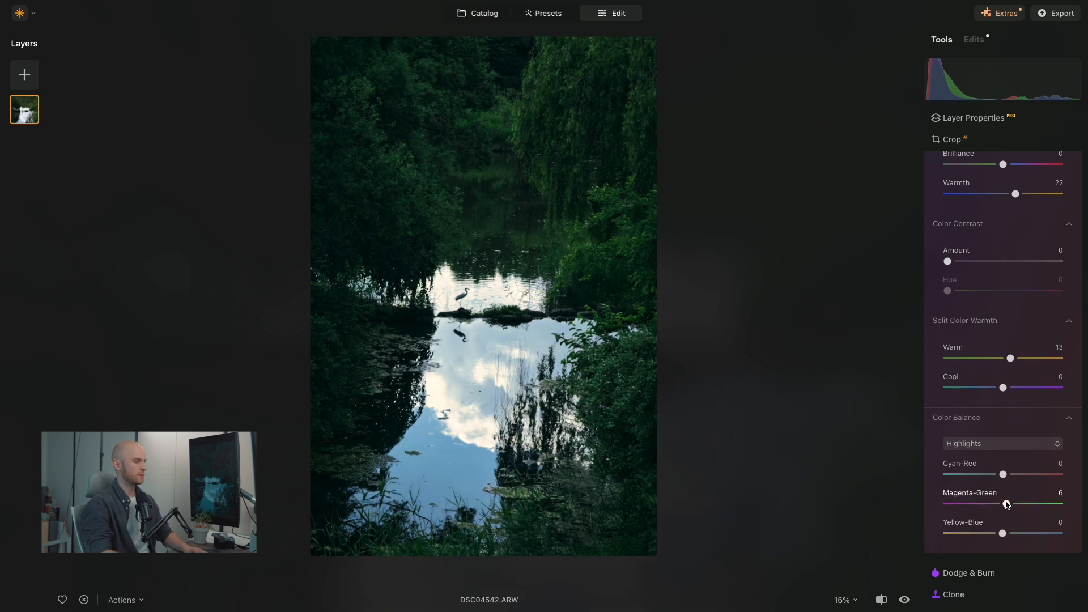
{"action": "left_click_drag", "start_coordinate": [1003, 475], "coordinate": [1000, 479]}
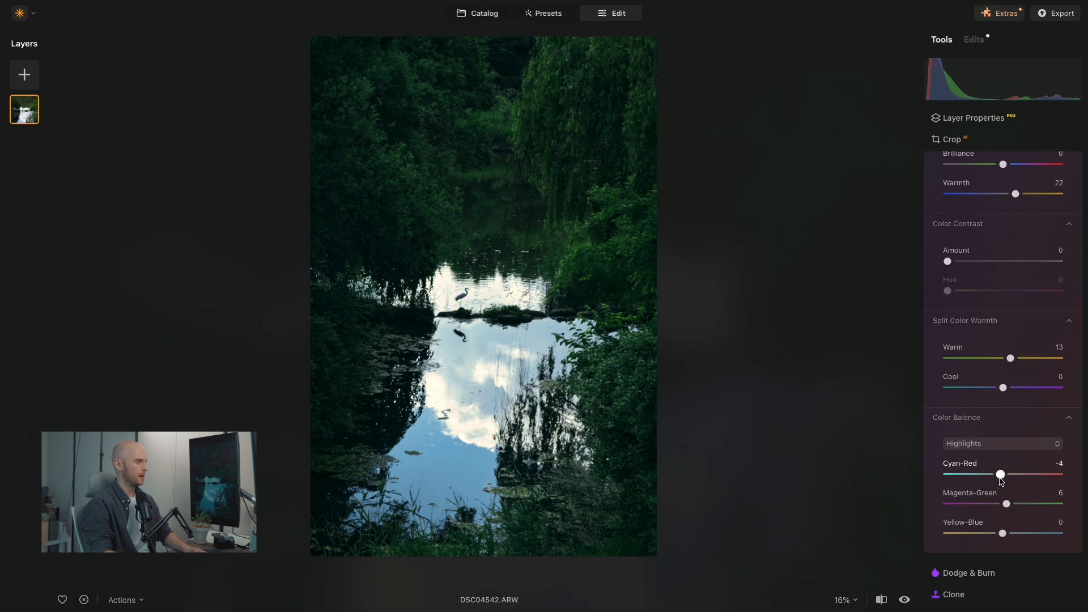
Compare the photo with and without the Color Harmony adjustments.
{"action": "scroll", "coordinate": [1001, 481], "scroll_direction": "up", "scroll_amount": 3}
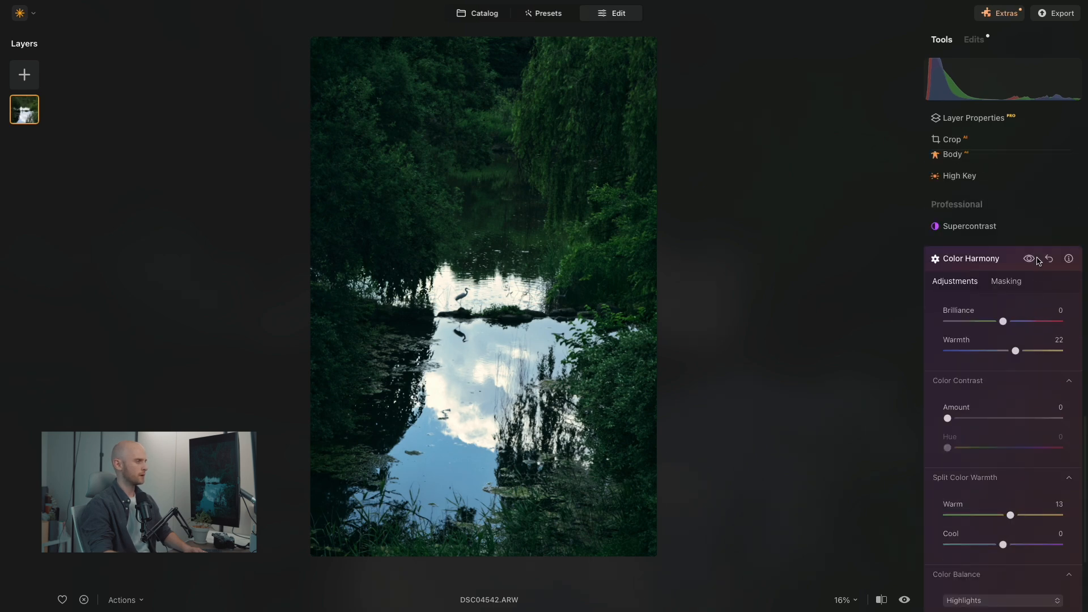
{"action": "left_click", "coordinate": [1030, 259]}
{"action": "left_click", "coordinate": [1030, 259]}
{"action": "left_click", "coordinate": [1030, 259]}
{"action": "left_click", "coordinate": [1030, 259]}
{"action": "scroll", "coordinate": [999, 429], "scroll_direction": "down", "scroll_amount": 2}
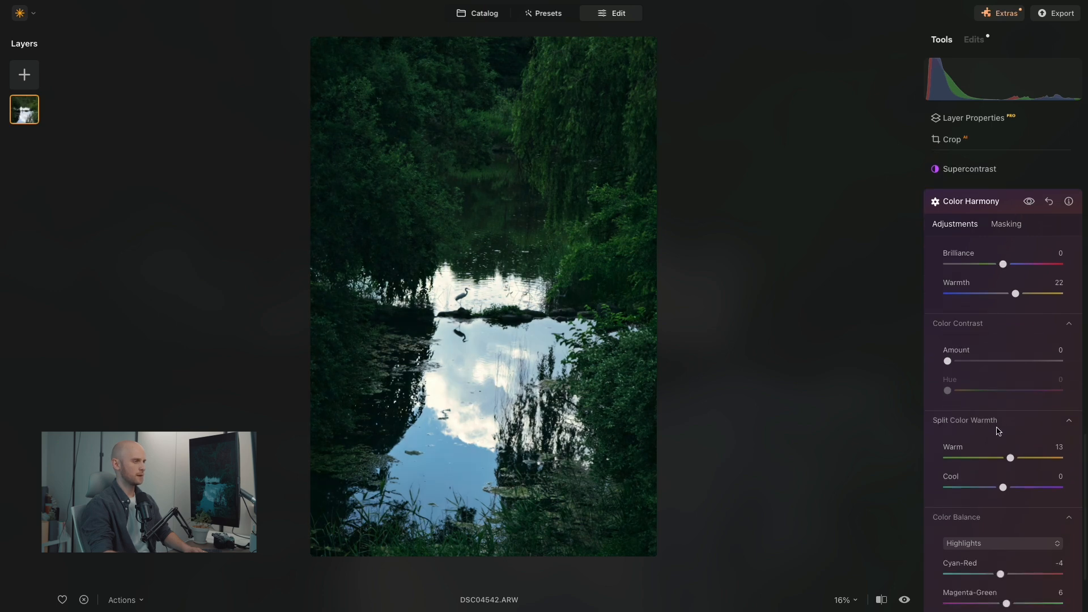
Set the Highlights color balance to Cyan-Red 0 and Magenta-Green 3, and close Color Harmony.
{"action": "scroll", "coordinate": [999, 429], "scroll_direction": "down", "scroll_amount": 2}
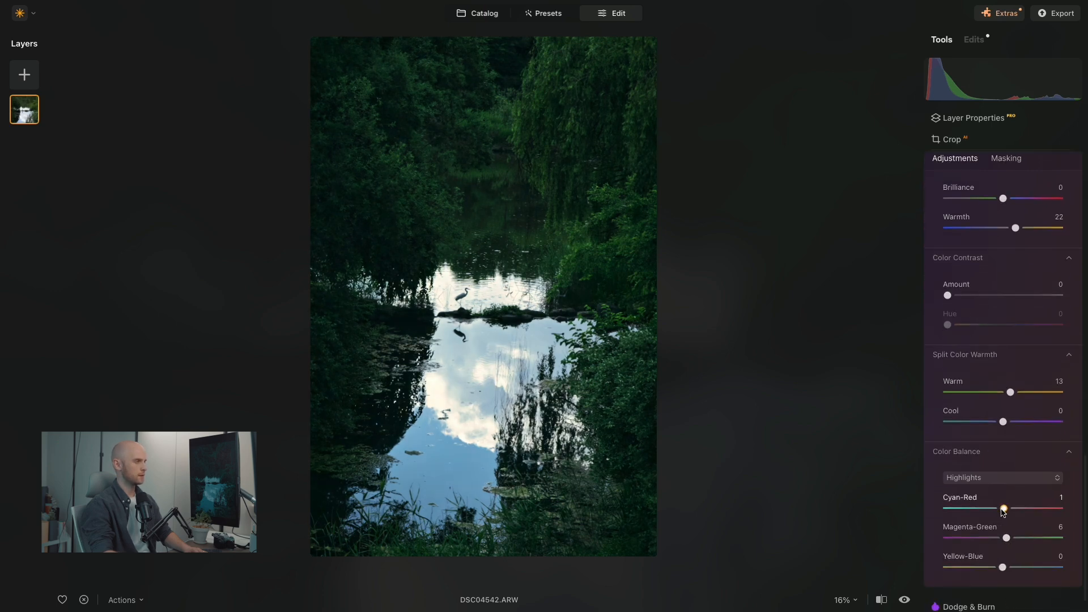
{"action": "double_click", "coordinate": [1002, 509]}
{"action": "left_click_drag", "start_coordinate": [1006, 539], "coordinate": [1005, 541]}
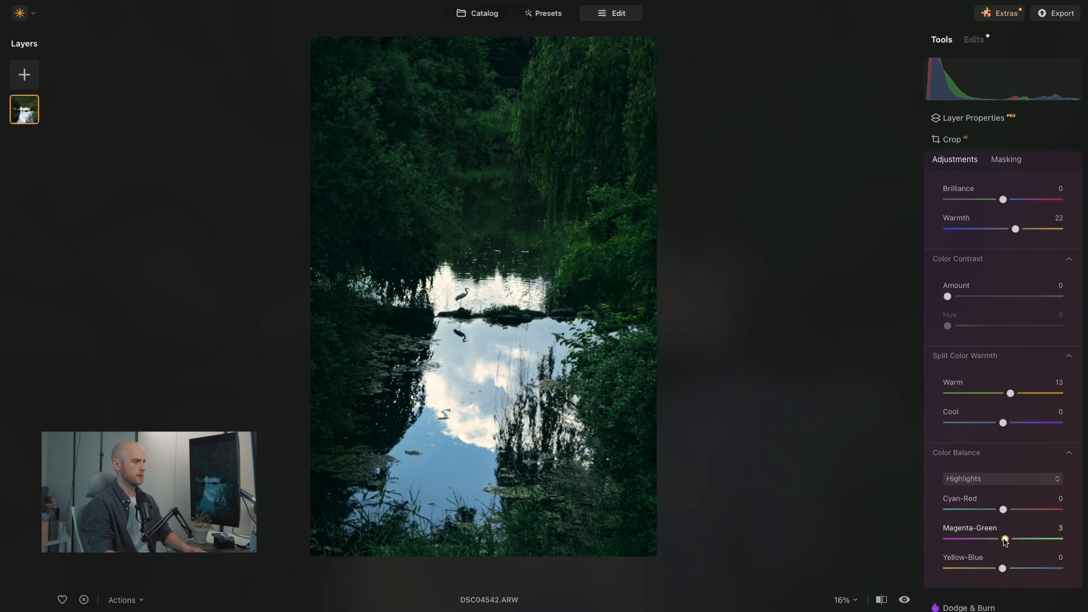
{"action": "scroll", "coordinate": [1020, 340], "scroll_direction": "up", "scroll_amount": 2}
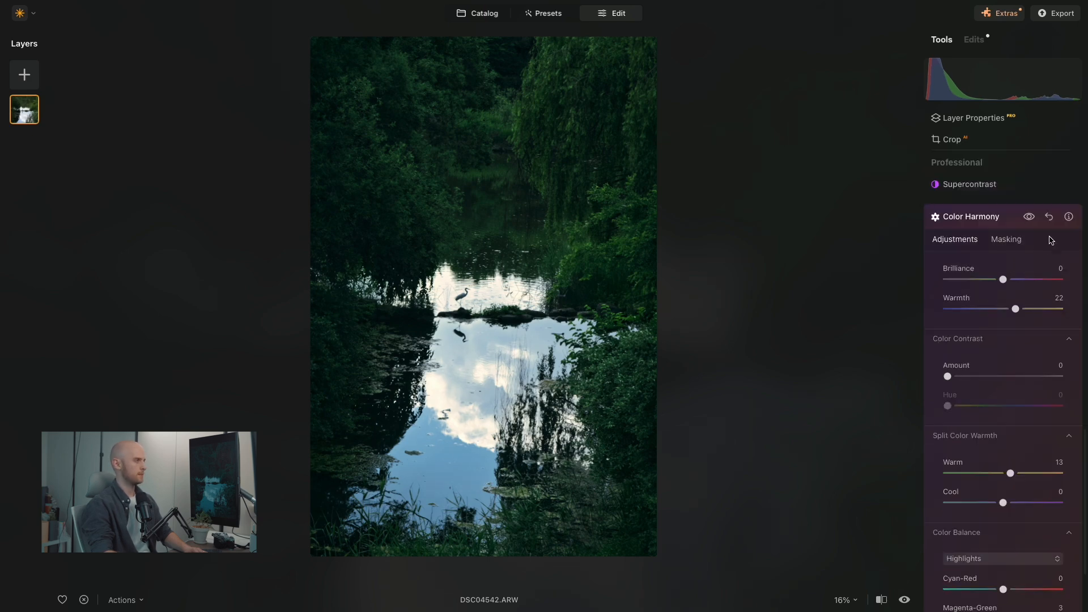
{"action": "left_click", "coordinate": [1012, 220]}
In the Color tool's HSL settings, set the Hue of Green to 20 and Blue to -10.
{"action": "scroll", "coordinate": [995, 399], "scroll_direction": "up", "scroll_amount": 12}
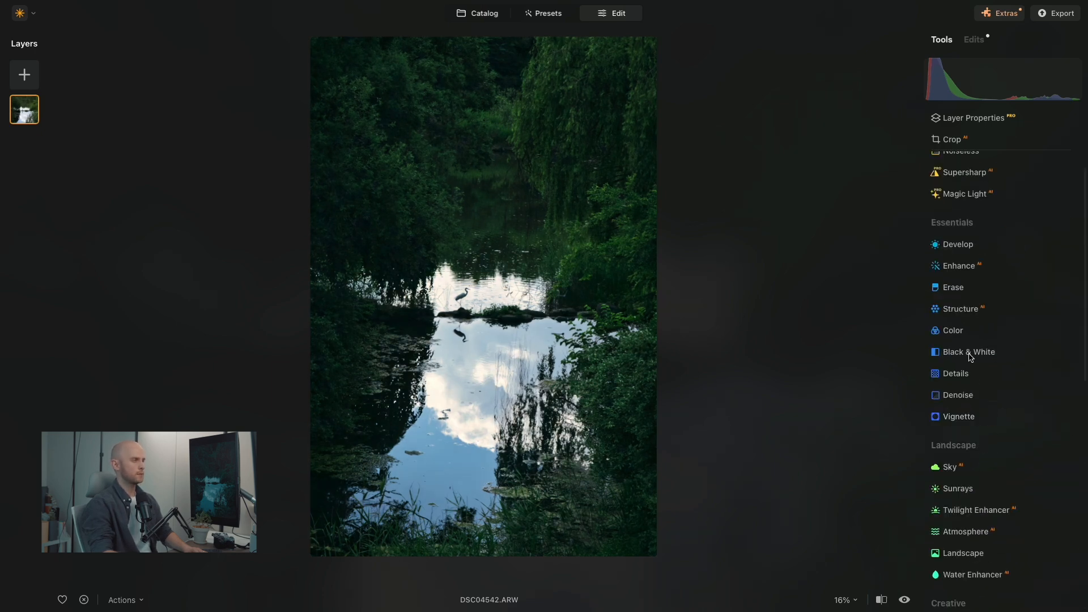
{"action": "left_click", "coordinate": [954, 332]}
{"action": "scroll", "coordinate": [995, 448], "scroll_direction": "down", "scroll_amount": 2}
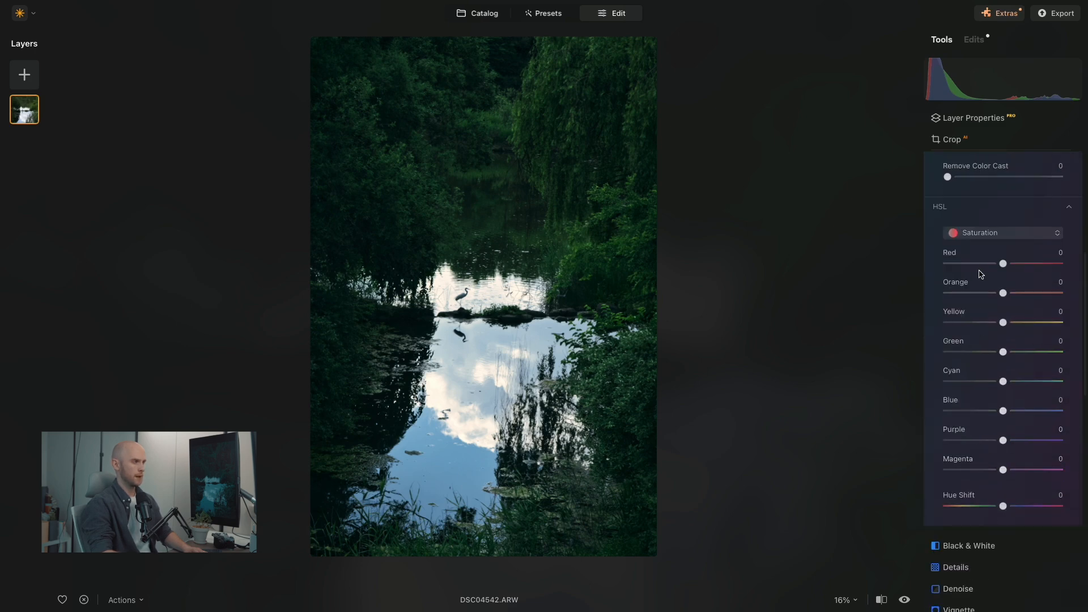
{"action": "left_click", "coordinate": [986, 233]}
{"action": "left_click", "coordinate": [984, 248]}
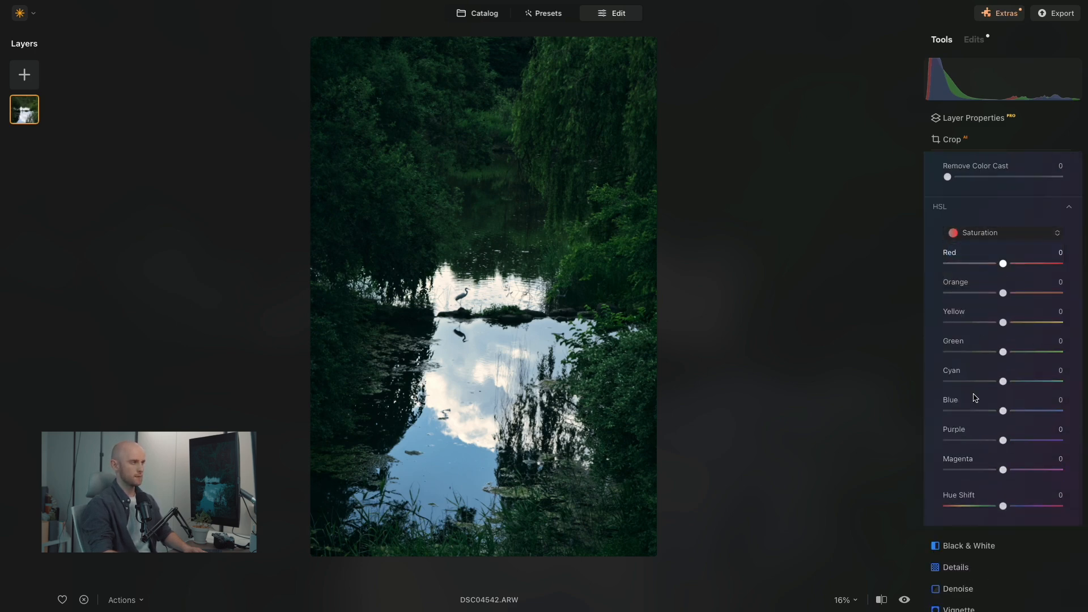
{"action": "scroll", "coordinate": [1013, 415], "scroll_direction": "up", "scroll_amount": 3}
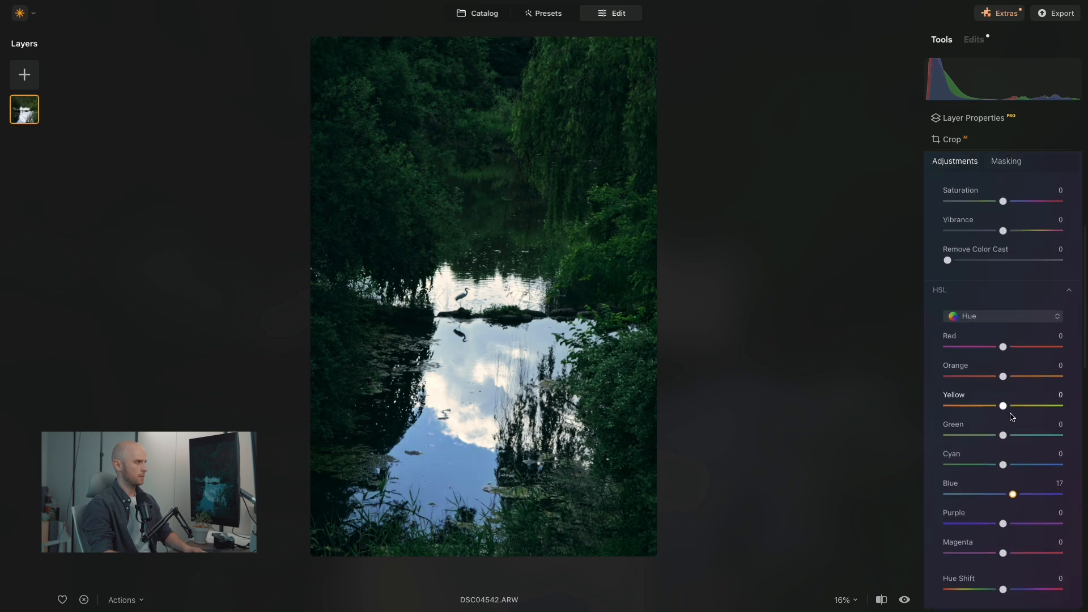
{"action": "left_click_drag", "start_coordinate": [993, 440], "coordinate": [1018, 441]}
{"action": "scroll", "coordinate": [1014, 445], "scroll_direction": "down", "scroll_amount": 3}
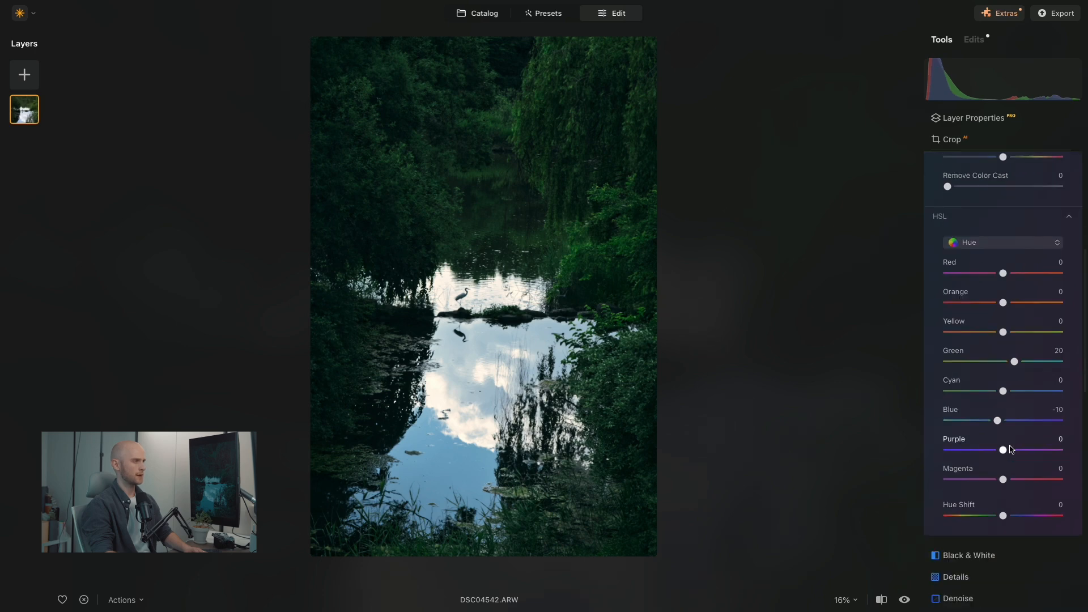
Set the HSL Saturation of Blue to -16, Cyan to 9 and Green to -12.
{"action": "scroll", "coordinate": [1013, 221], "scroll_direction": "up", "scroll_amount": 6}
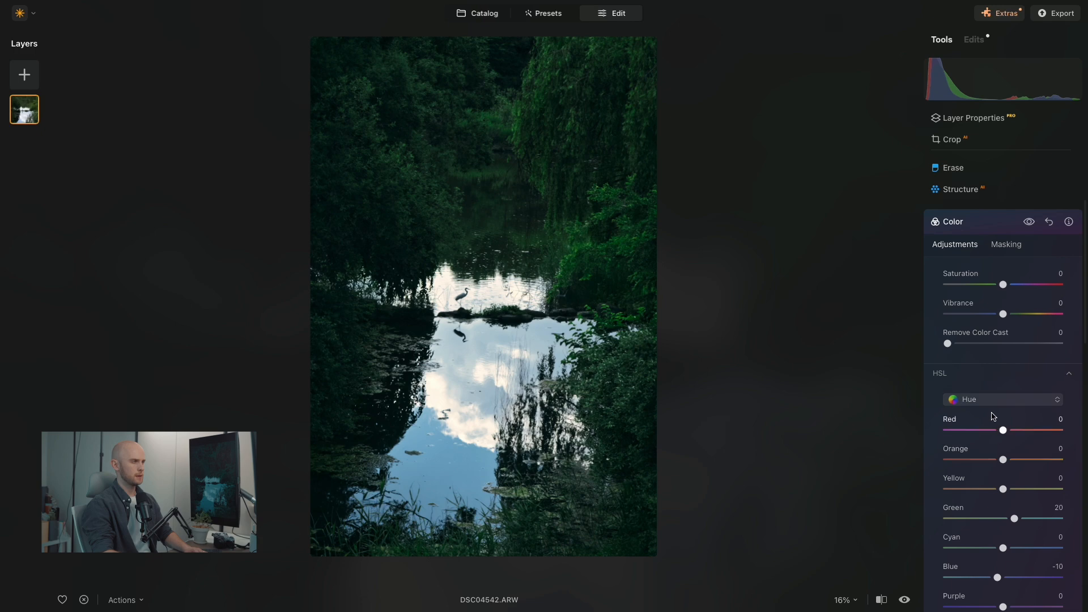
{"action": "left_click", "coordinate": [991, 399]}
{"action": "left_click", "coordinate": [987, 429]}
{"action": "scroll", "coordinate": [989, 431], "scroll_direction": "down", "scroll_amount": 6}
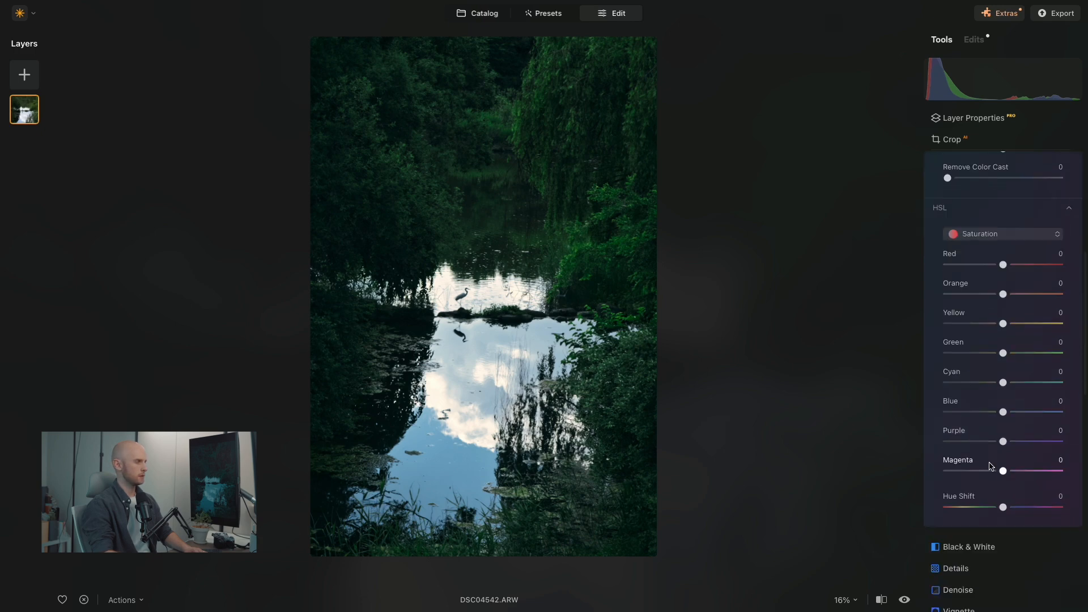
{"action": "left_click_drag", "start_coordinate": [1003, 412], "coordinate": [1008, 387]}
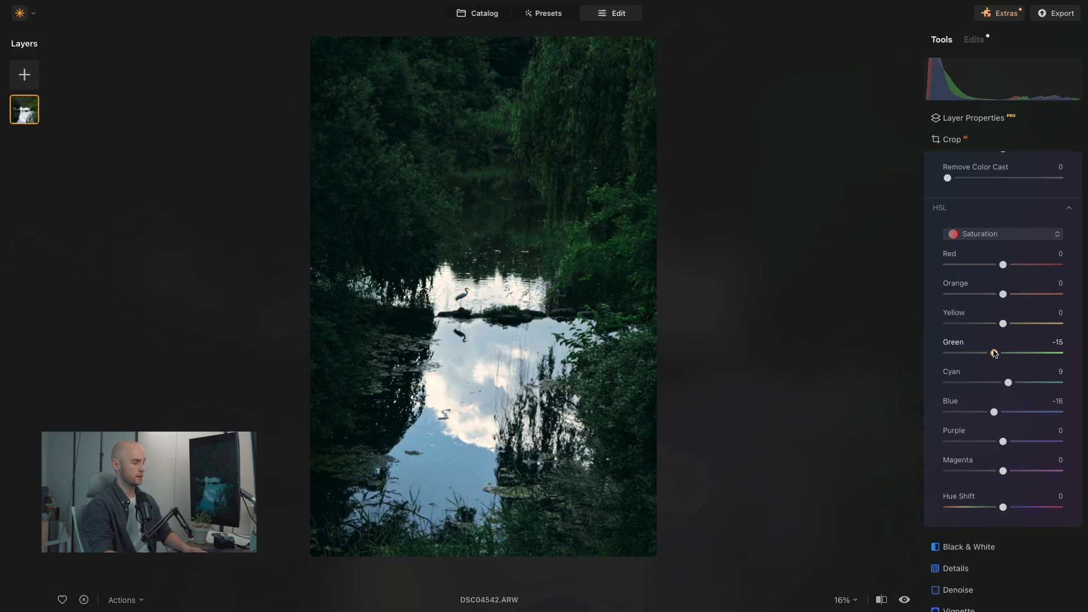
Set the HSL Luminance of Blue to -30, leaving Green at 0.
{"action": "scroll", "coordinate": [997, 353], "scroll_direction": "up", "scroll_amount": 2}
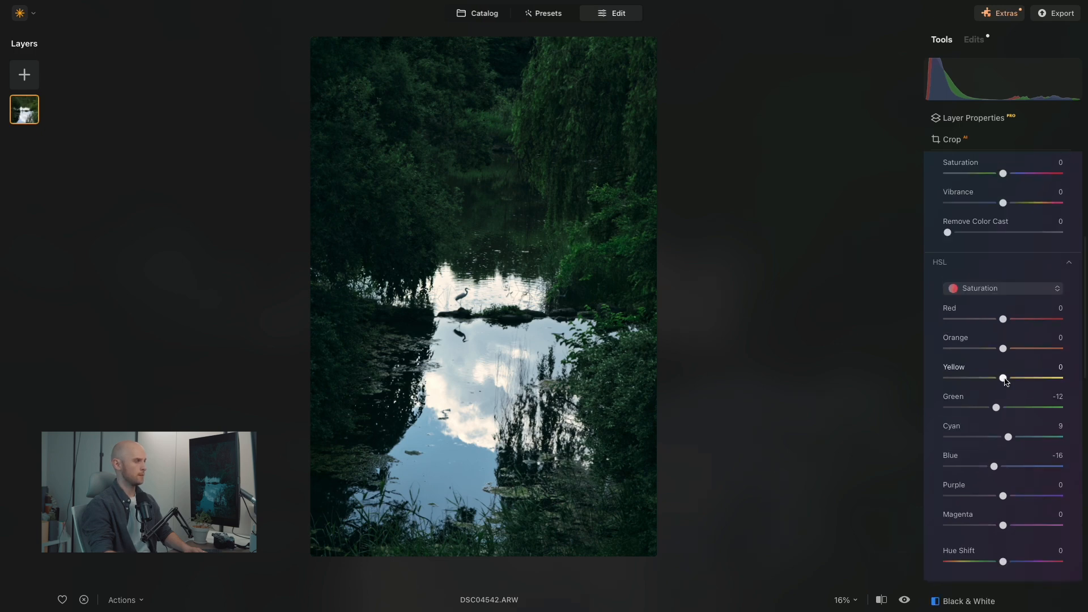
{"action": "left_click", "coordinate": [997, 288]}
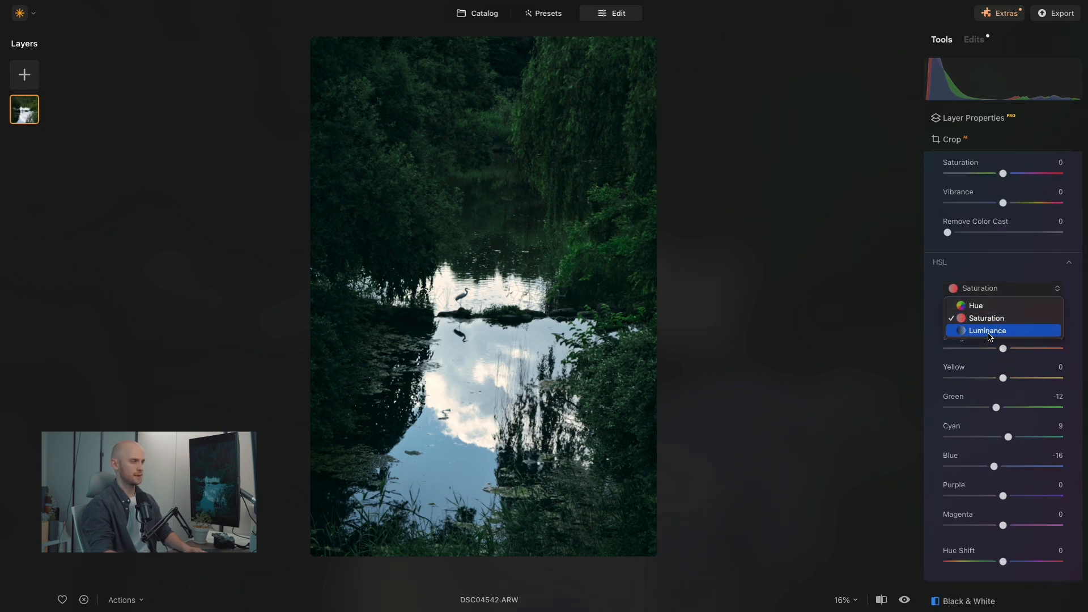
{"action": "left_click", "coordinate": [990, 333]}
{"action": "left_click_drag", "start_coordinate": [1002, 466], "coordinate": [984, 467]}
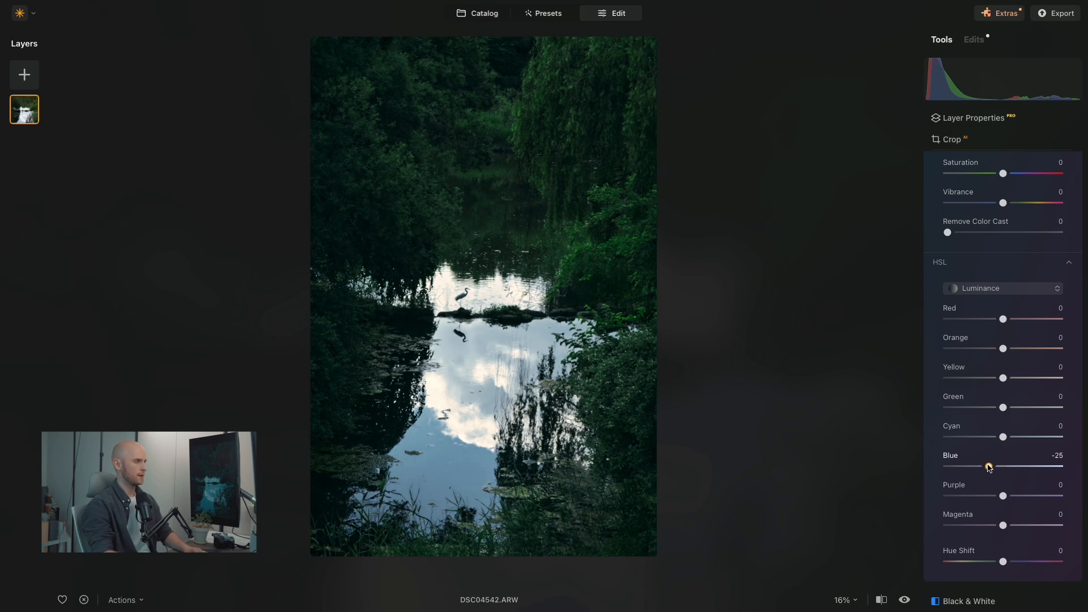
{"action": "left_click_drag", "start_coordinate": [1002, 408], "coordinate": [1012, 409]}
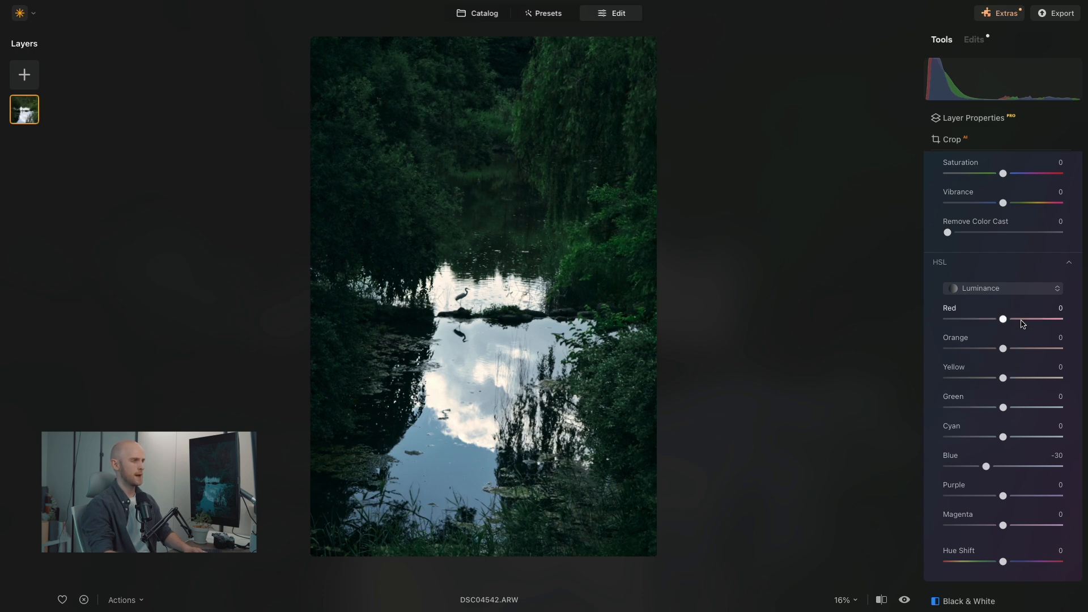
Compare the photo with and without the Color adjustments, and close the Color tool.
{"action": "scroll", "coordinate": [1020, 316], "scroll_direction": "up", "scroll_amount": 3}
{"action": "left_click", "coordinate": [1029, 231]}
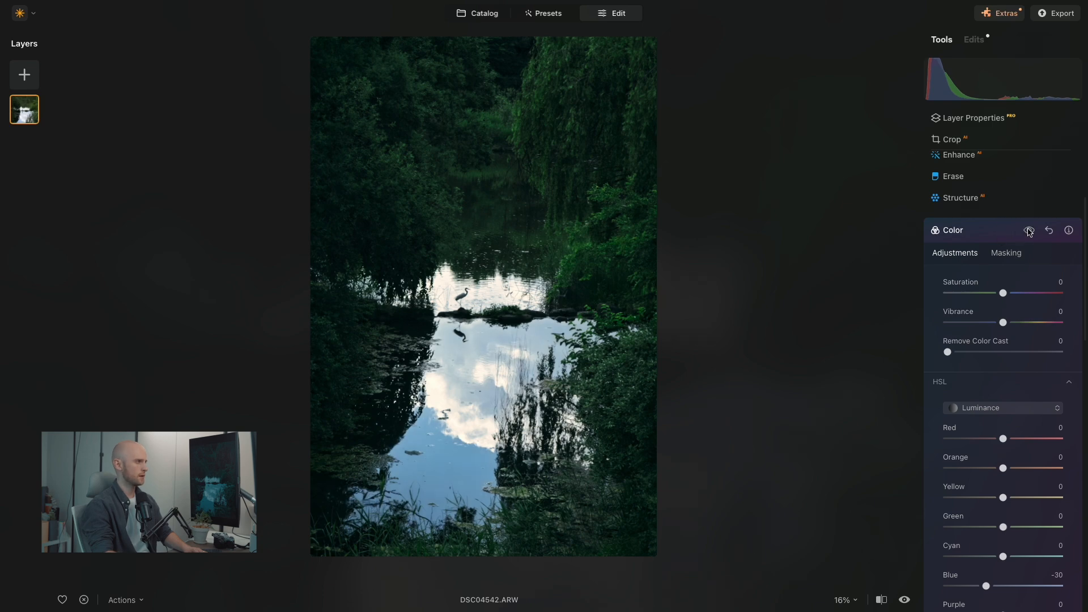
{"action": "left_click", "coordinate": [1029, 232]}
{"action": "left_click", "coordinate": [1029, 231]}
{"action": "left_click", "coordinate": [1028, 231]}
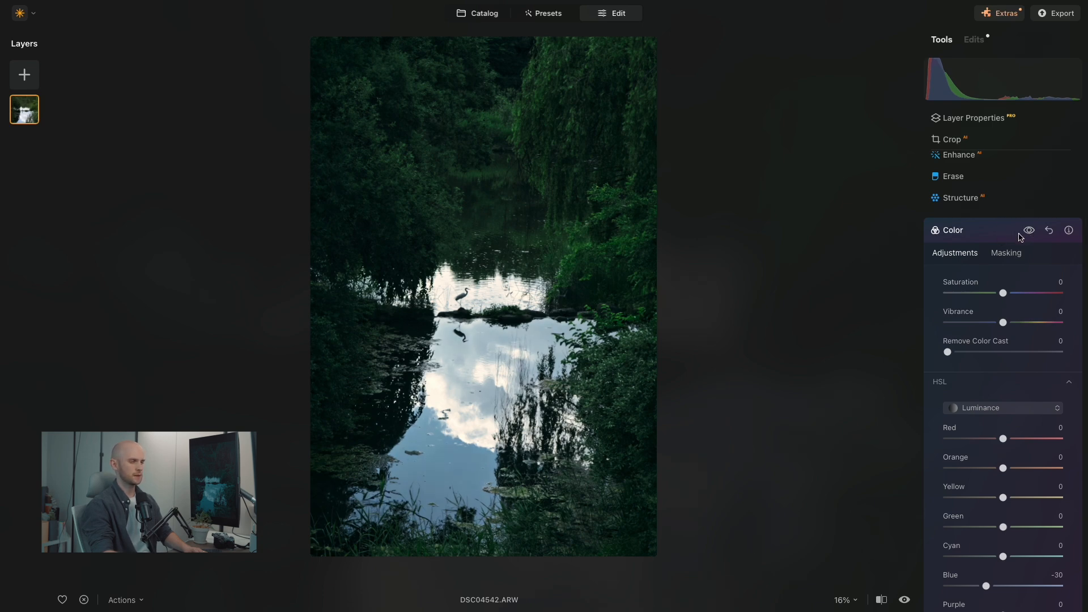
{"action": "left_click", "coordinate": [1007, 231]}
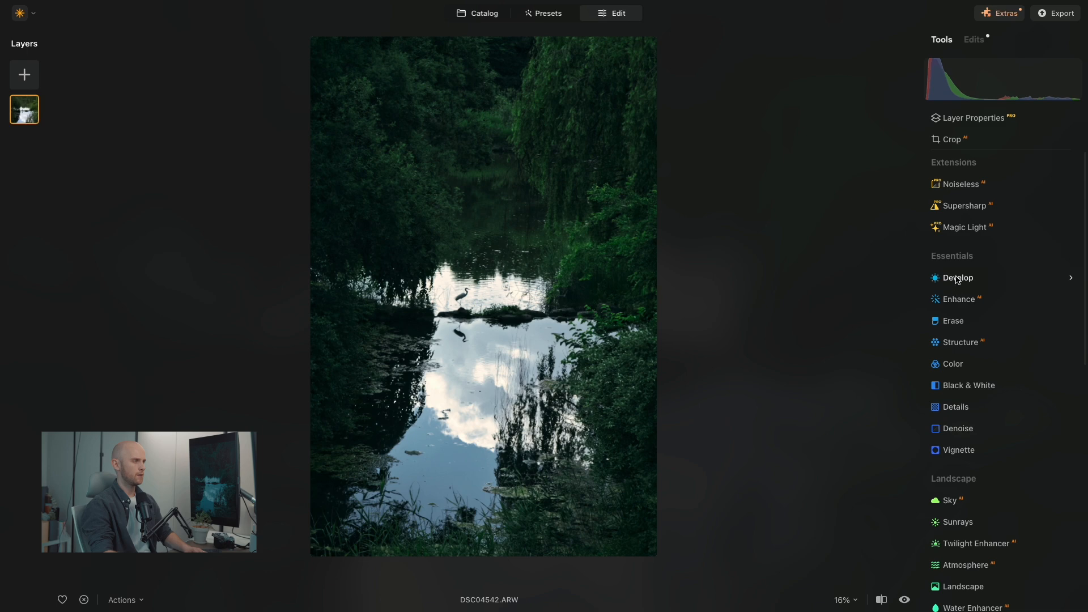
Fine-tune the master tone curve in Develop with control points in the shadows, midtones and highlights, and close the tool.
{"action": "left_click", "coordinate": [976, 277]}
{"action": "scroll", "coordinate": [982, 427], "scroll_direction": "down", "scroll_amount": 2}
{"action": "left_click", "coordinate": [974, 369]}
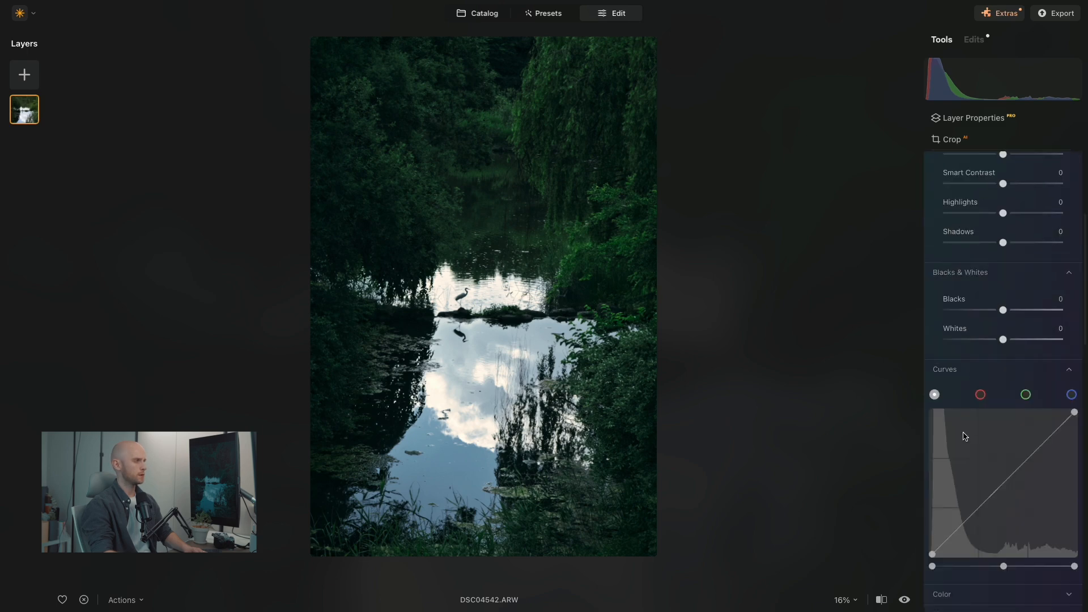
{"action": "scroll", "coordinate": [1009, 414], "scroll_direction": "down", "scroll_amount": 2}
{"action": "left_click", "coordinate": [1043, 376]}
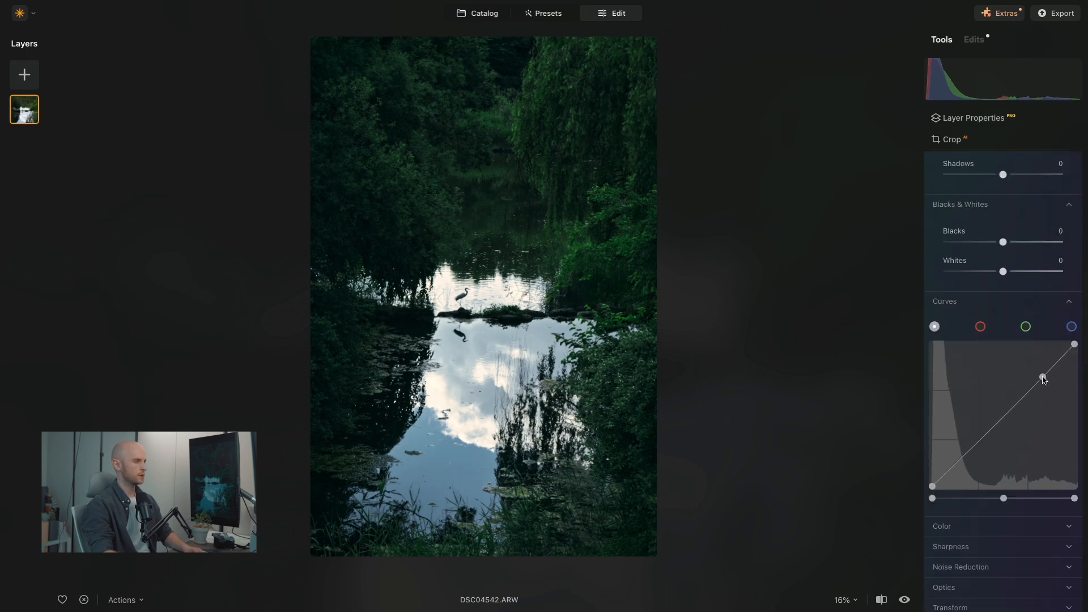
{"action": "left_click_drag", "start_coordinate": [1042, 381], "coordinate": [1048, 378]}
{"action": "left_click", "coordinate": [987, 429]}
{"action": "left_click_drag", "start_coordinate": [951, 466], "coordinate": [953, 465]}
{"action": "left_click_drag", "start_coordinate": [1021, 403], "coordinate": [1024, 402]}
{"action": "scroll", "coordinate": [1029, 289], "scroll_direction": "up", "scroll_amount": 5}
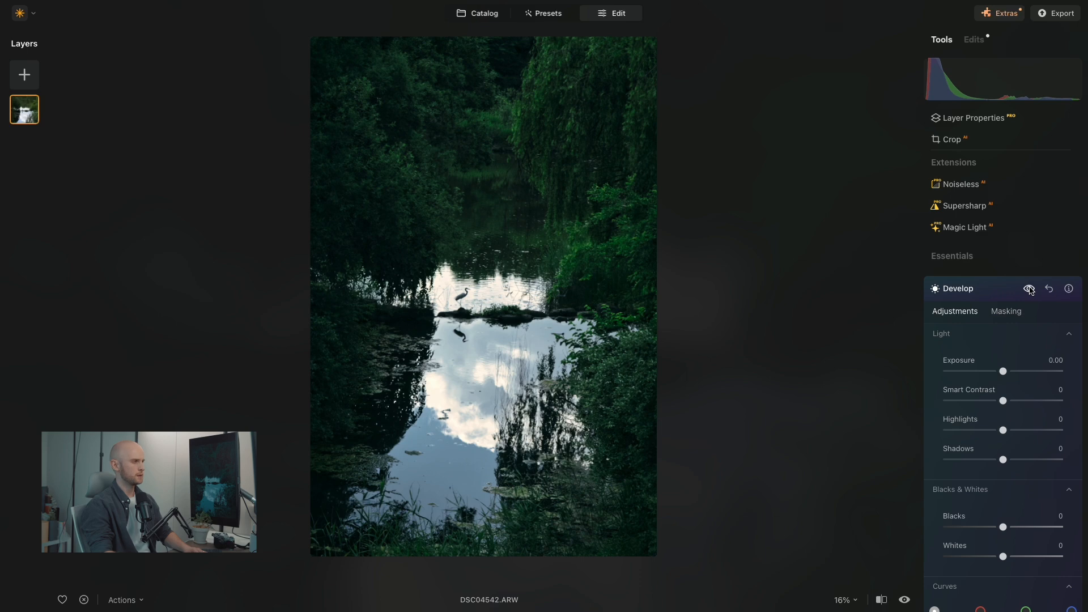
{"action": "left_click", "coordinate": [1004, 289]}
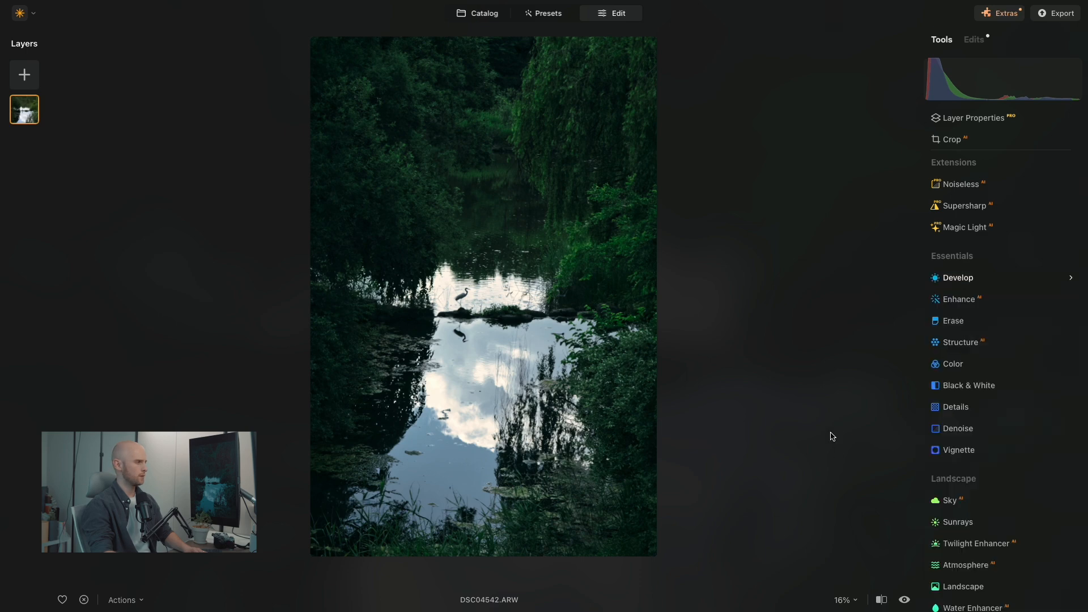
Compare the fully edited photo with the unedited original.
{"action": "left_click", "coordinate": [904, 600]}
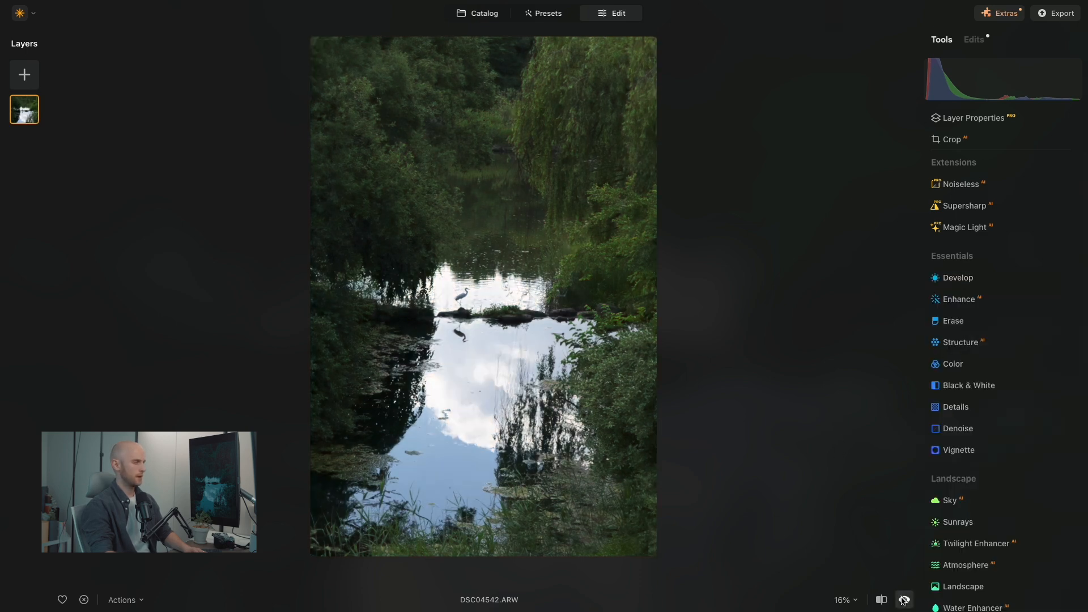
{"action": "left_click", "coordinate": [904, 600]}
{"action": "left_click", "coordinate": [904, 600]}
{"action": "left_click", "coordinate": [904, 600]}
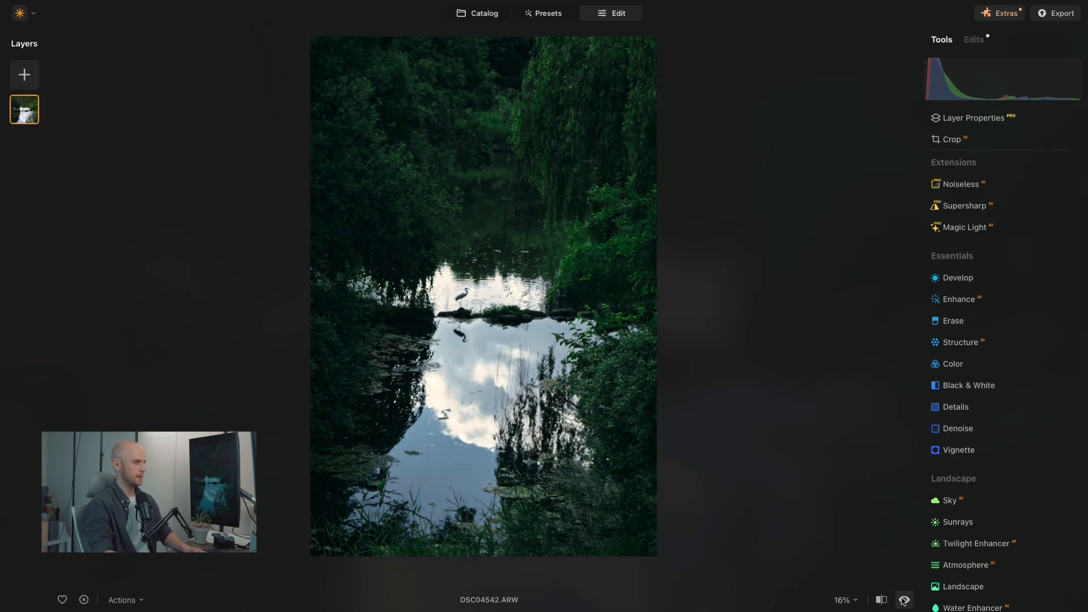